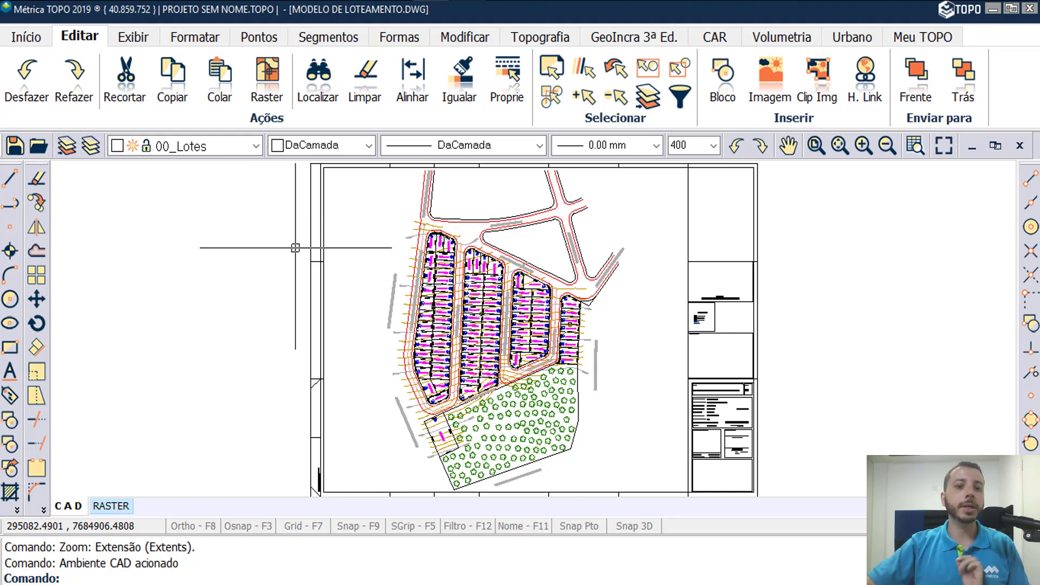
- Window-select the objects fully enclosed at the upper end of the westernmost block and clear the selection
scroll(380, 242, down, 2)
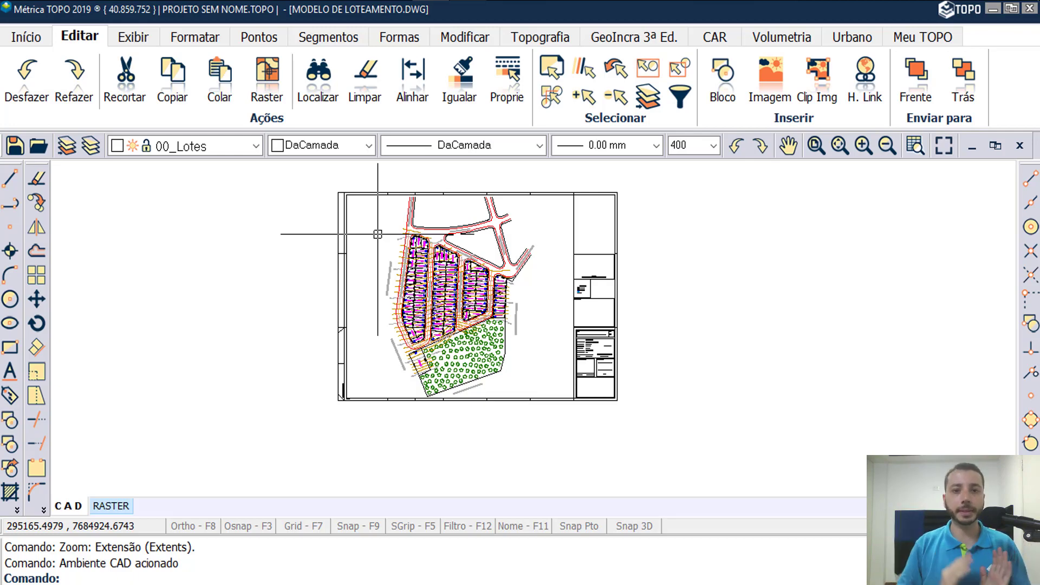
scroll(378, 234, up, 2)
scroll(380, 234, up, 3)
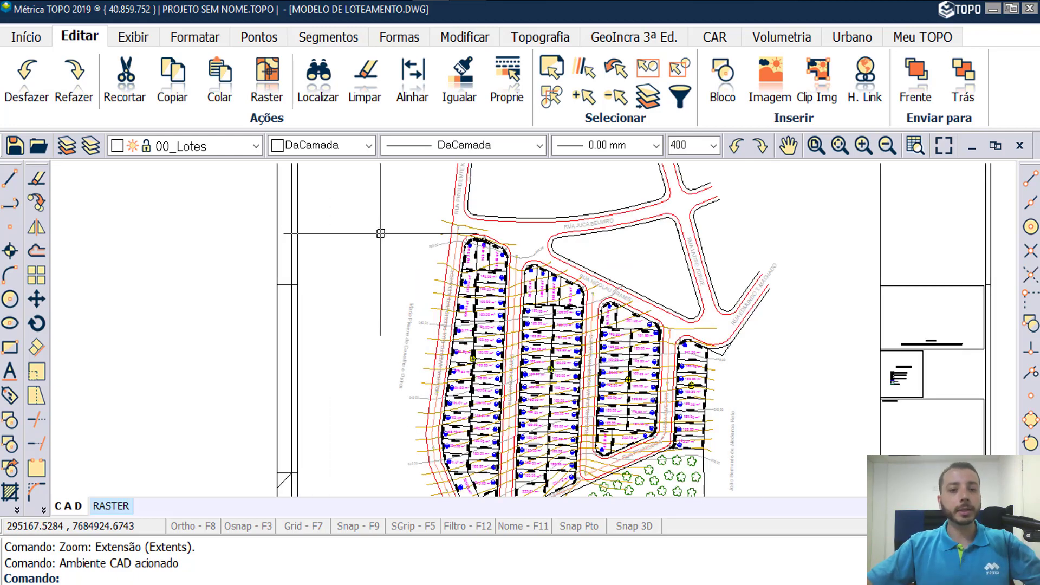
click(347, 197)
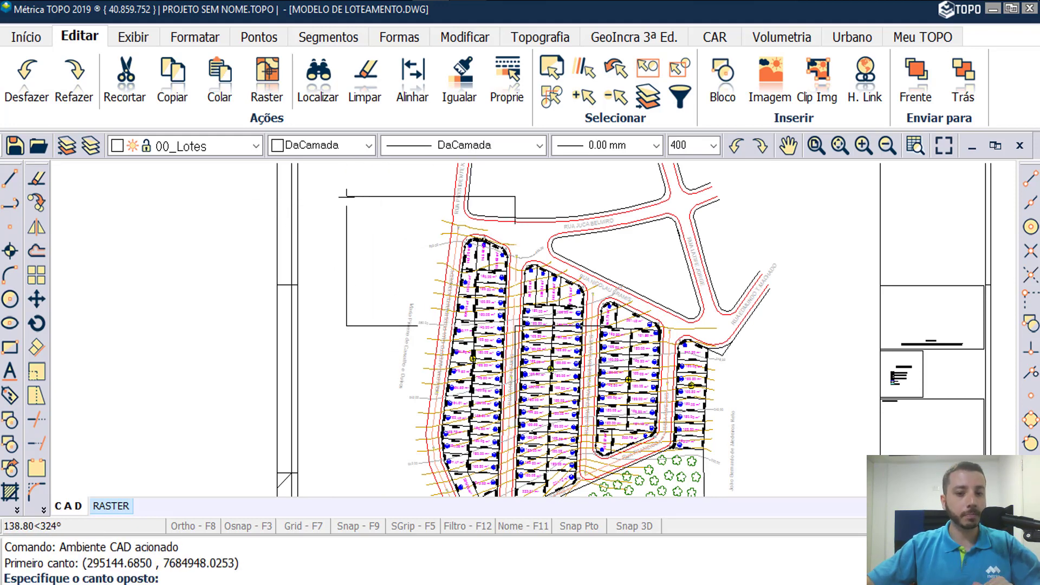
click(515, 323)
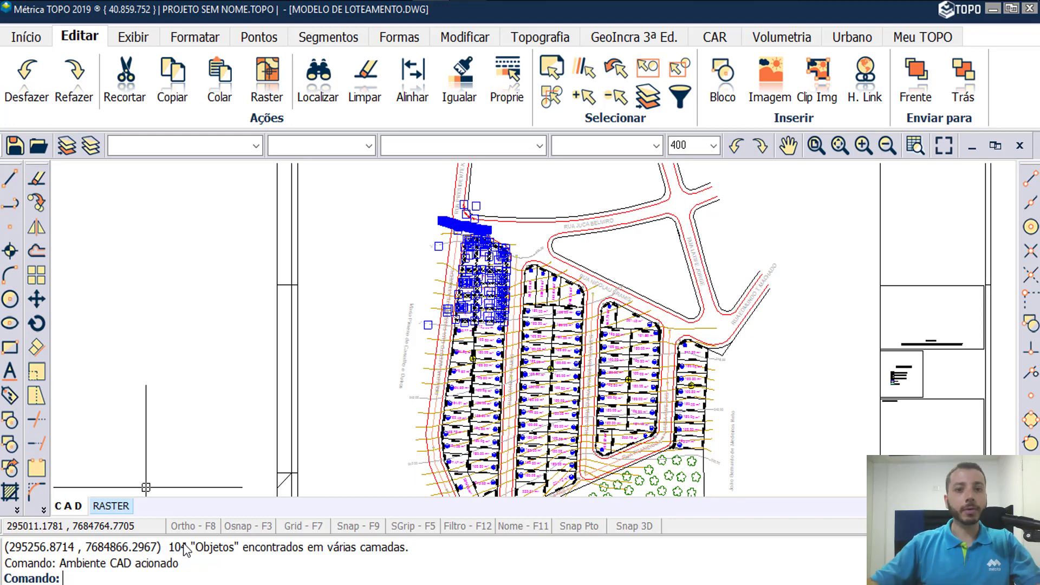
key(Escape)
- Crossing-select everything touching the upper end of the westernmost block, including streets and contour lines, and clear the selection
click(514, 210)
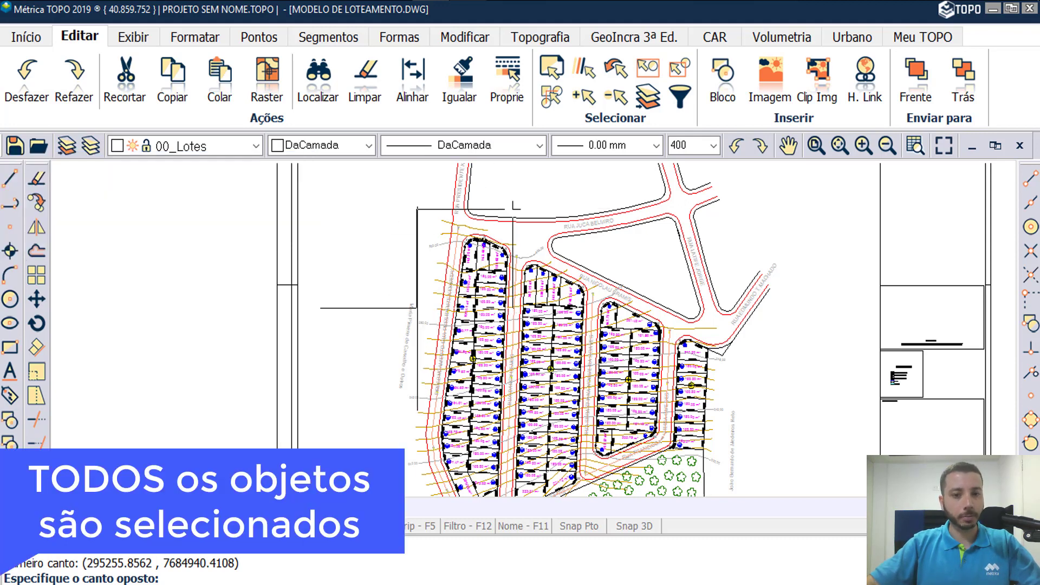
click(417, 308)
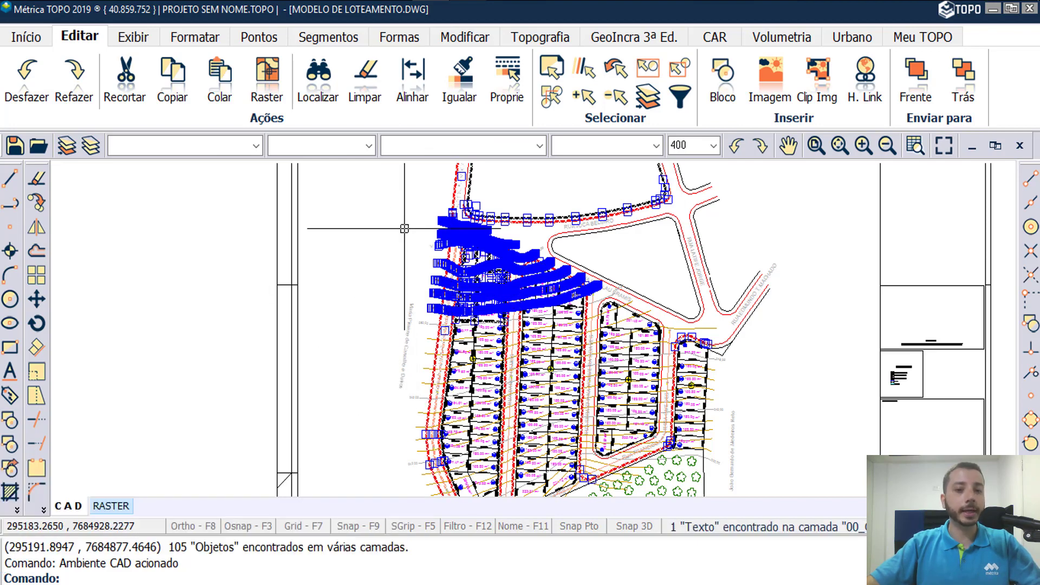
middle_drag(404, 228, 388, 241)
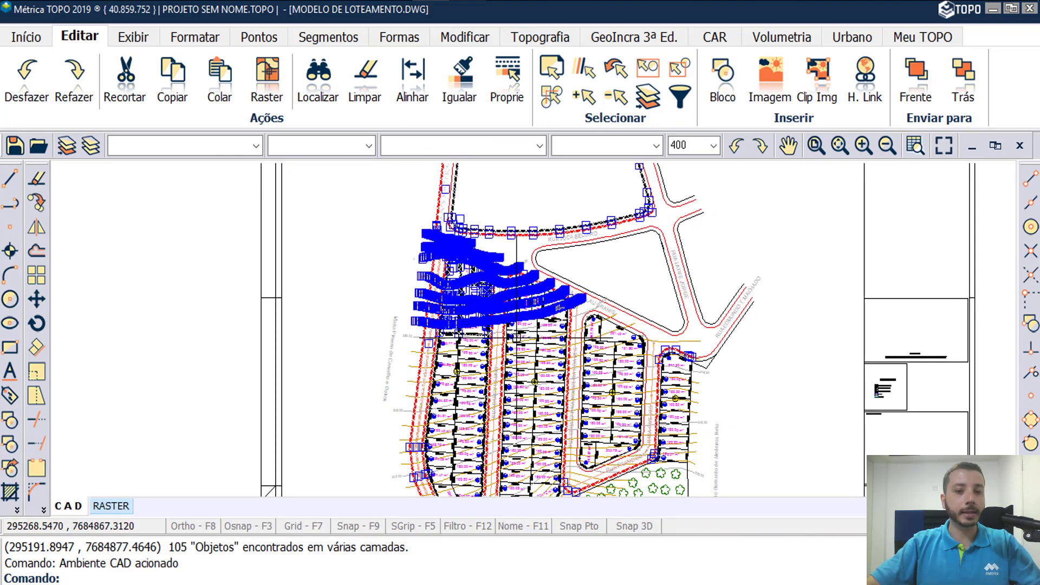
key(Escape)
middle_drag(519, 300, 504, 316)
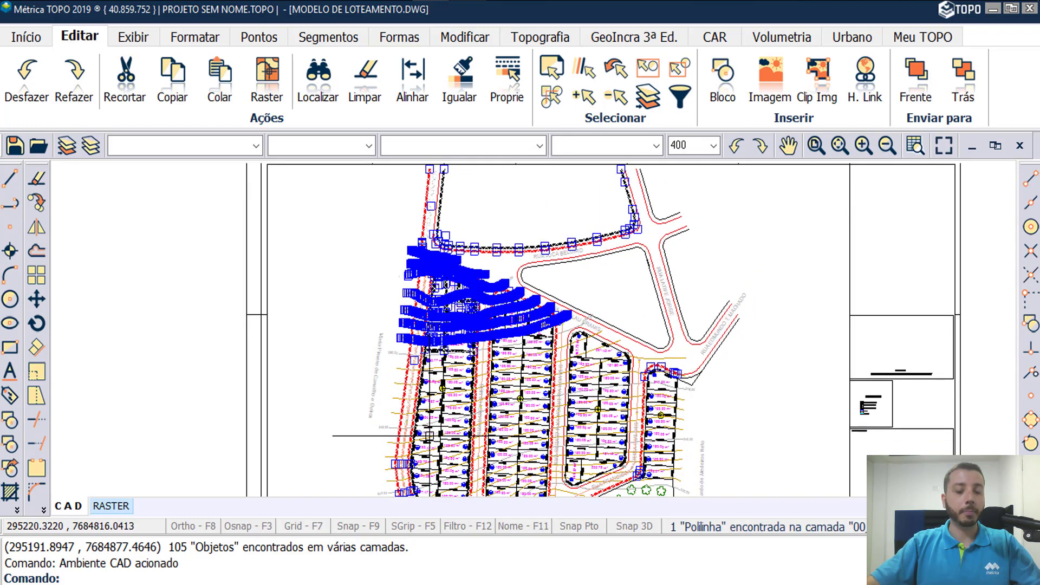
middle_drag(419, 350, 417, 338)
click(415, 348)
scroll(302, 359, down, 2)
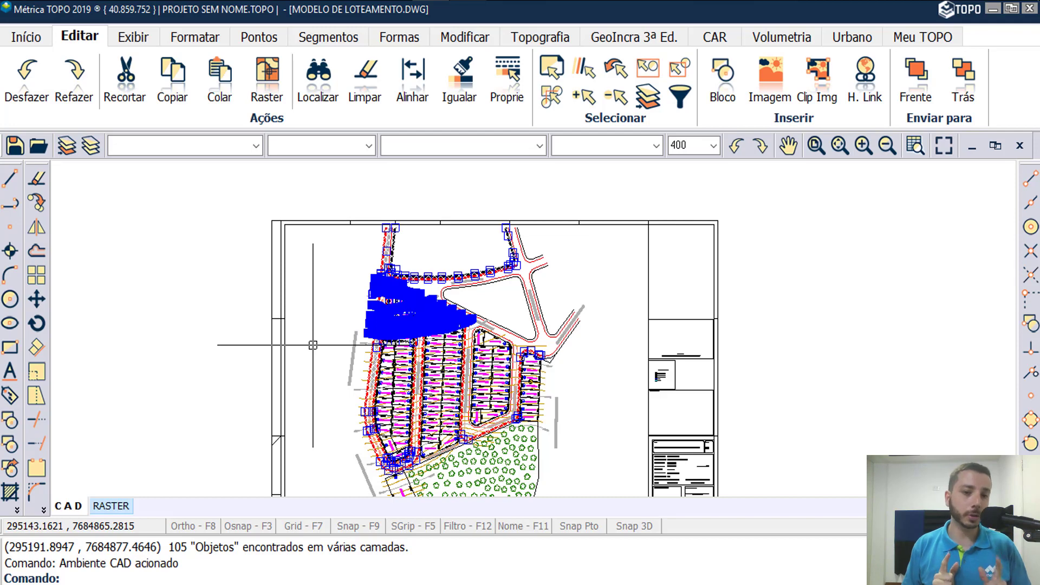
key(Delete)
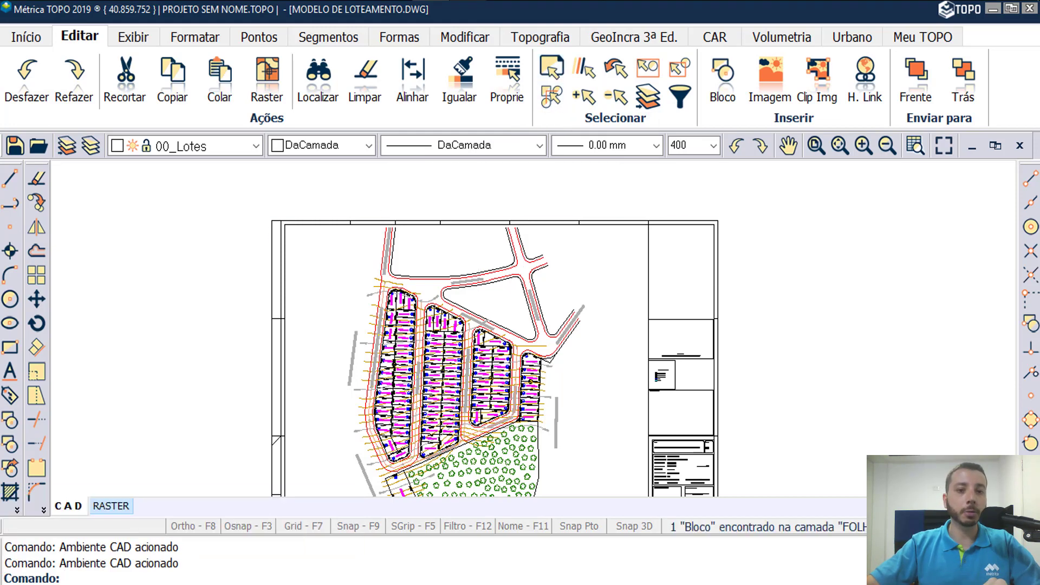
- Window-select the entire drawing including the sheet frame and clear the selection
scroll(473, 225, down, 4)
click(365, 190)
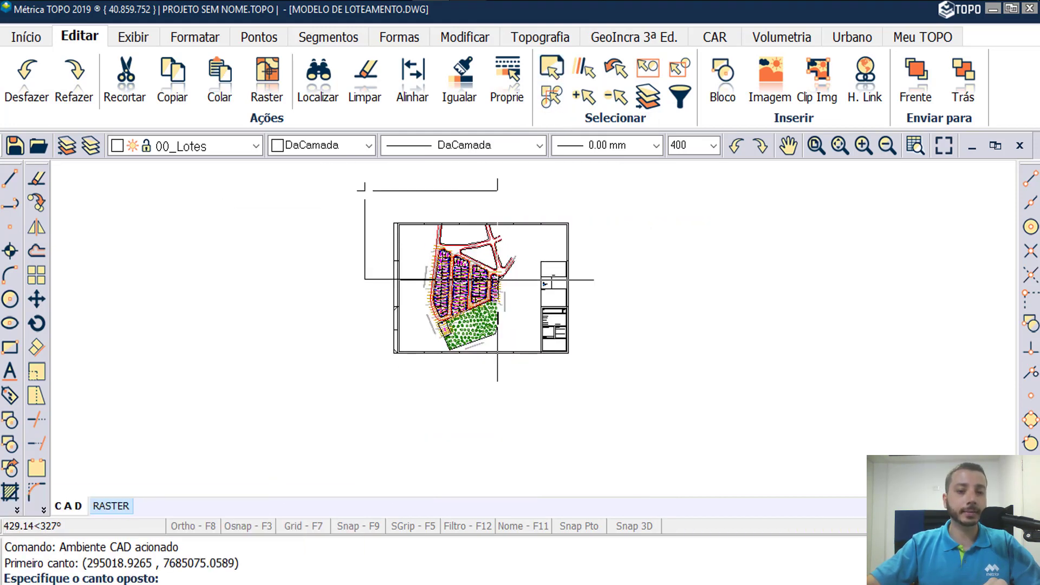
click(598, 404)
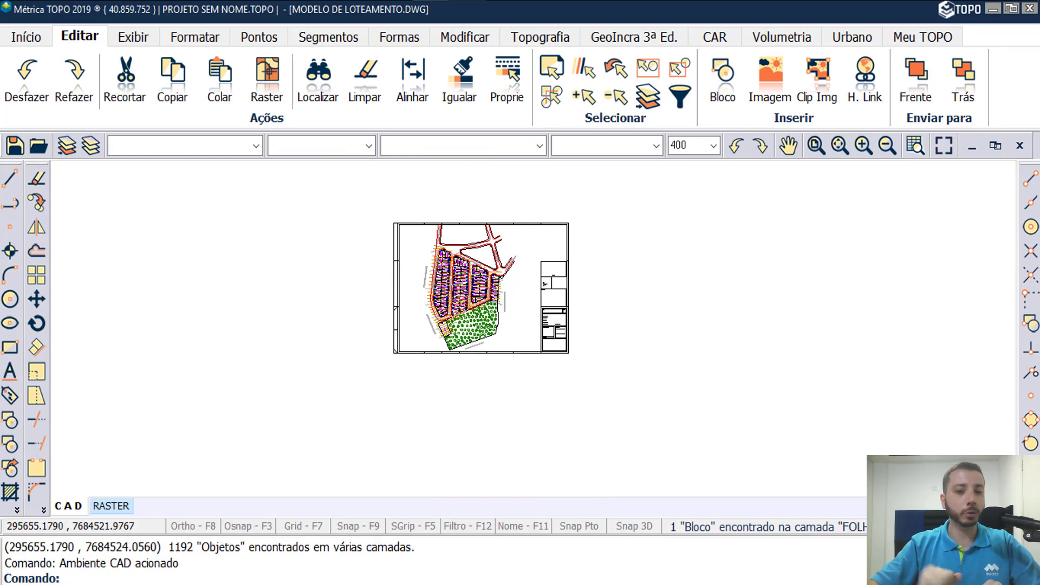
key(Escape)
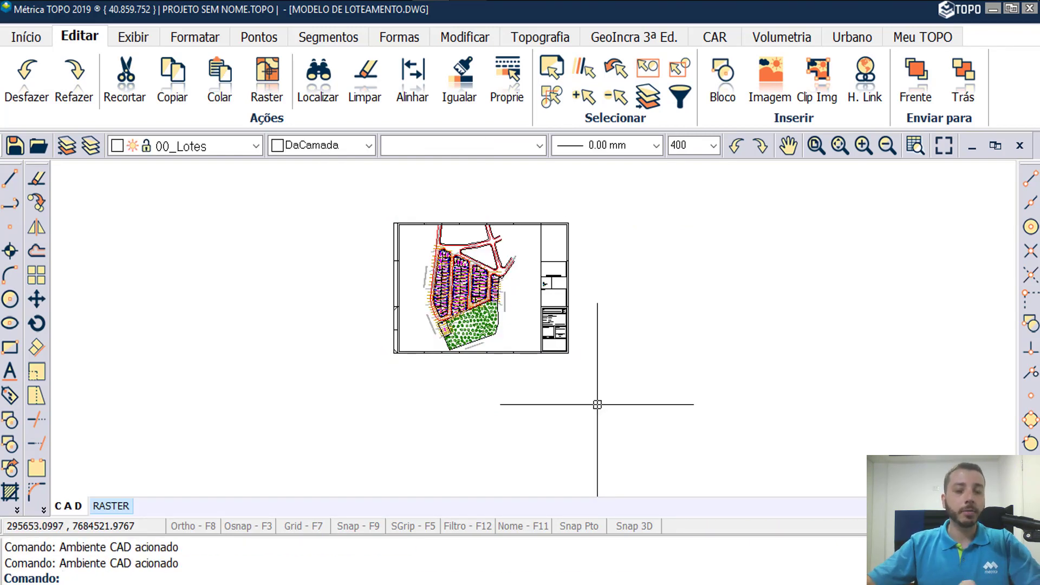
- Select all objects in the drawing with the select-all command and cancel the selection
click(553, 66)
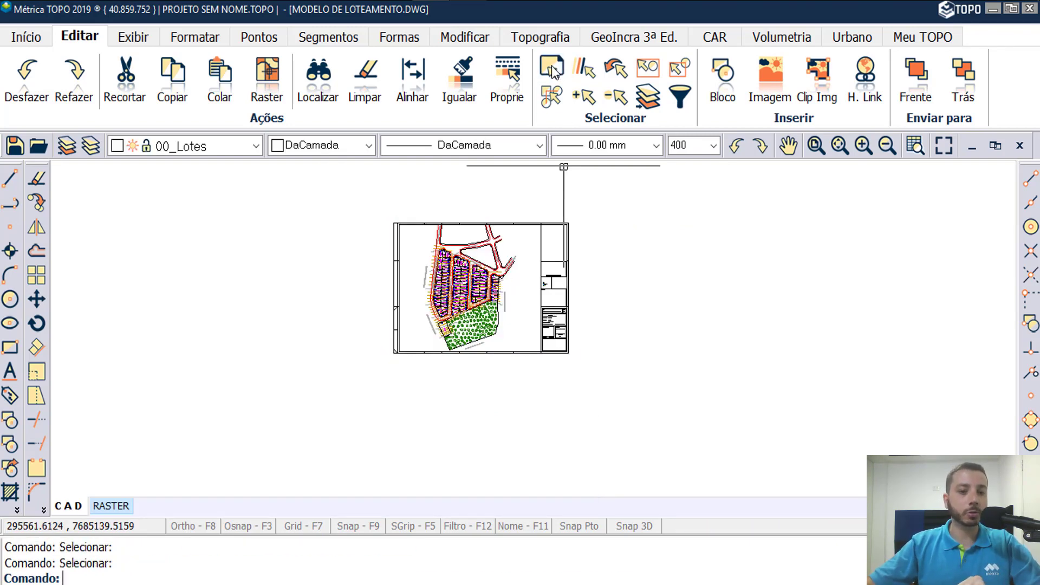
click(552, 66)
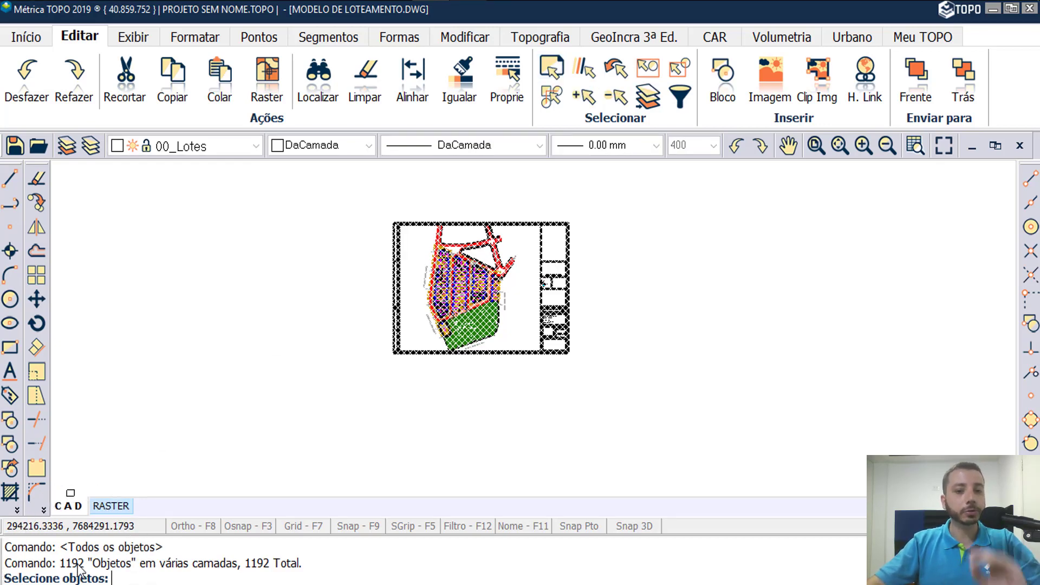
key(Escape)
key(Escape)
- Window-select the lots at the upper end of the second block from the west
scroll(458, 270, up, 3)
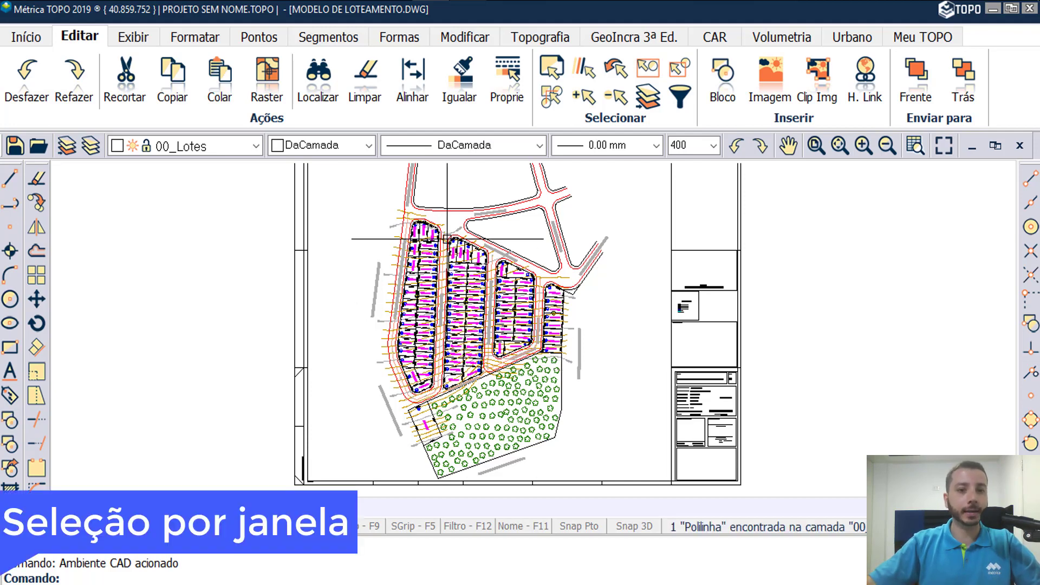
click(445, 216)
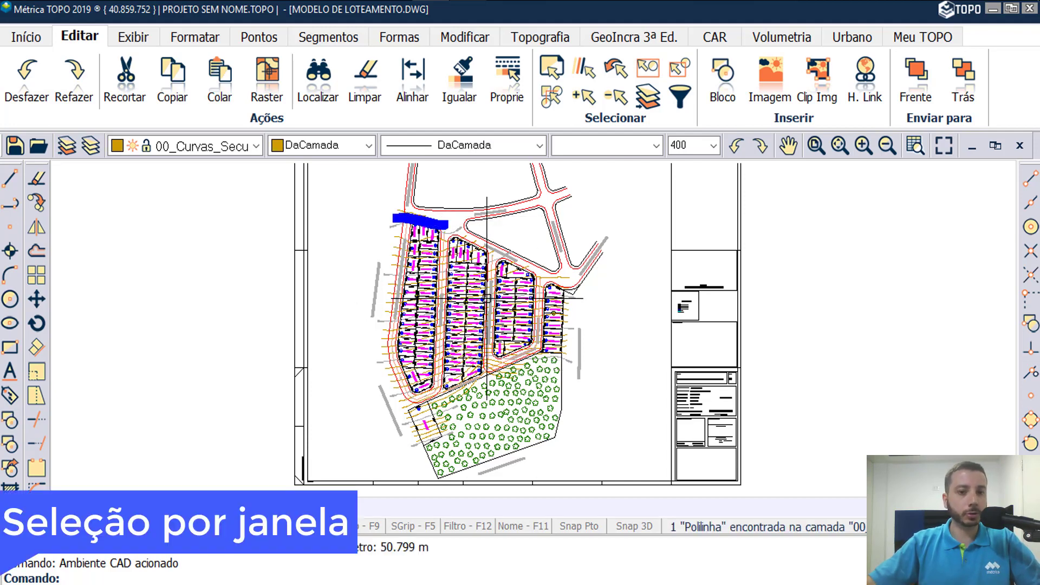
key(Escape)
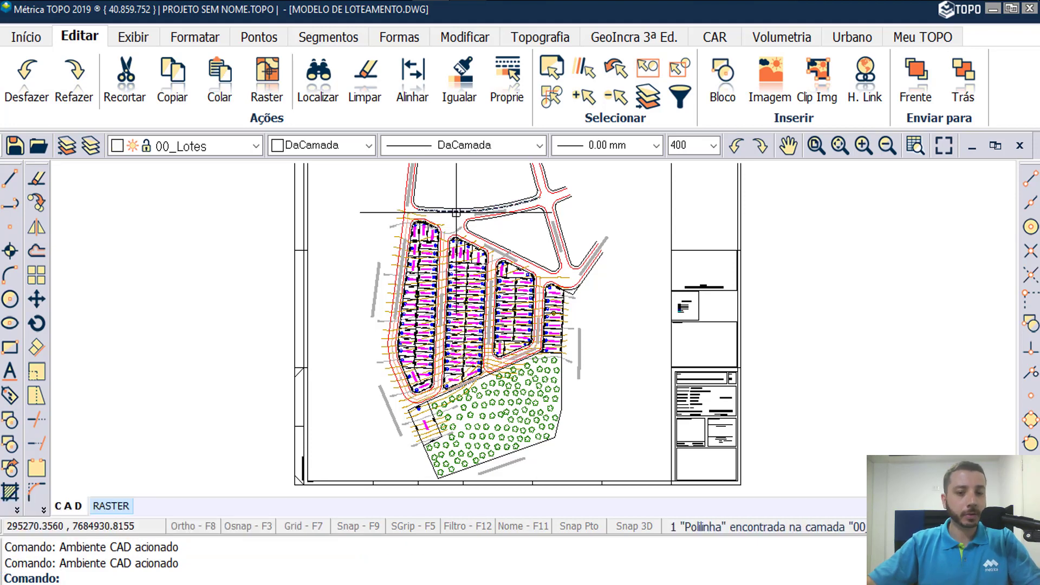
click(452, 223)
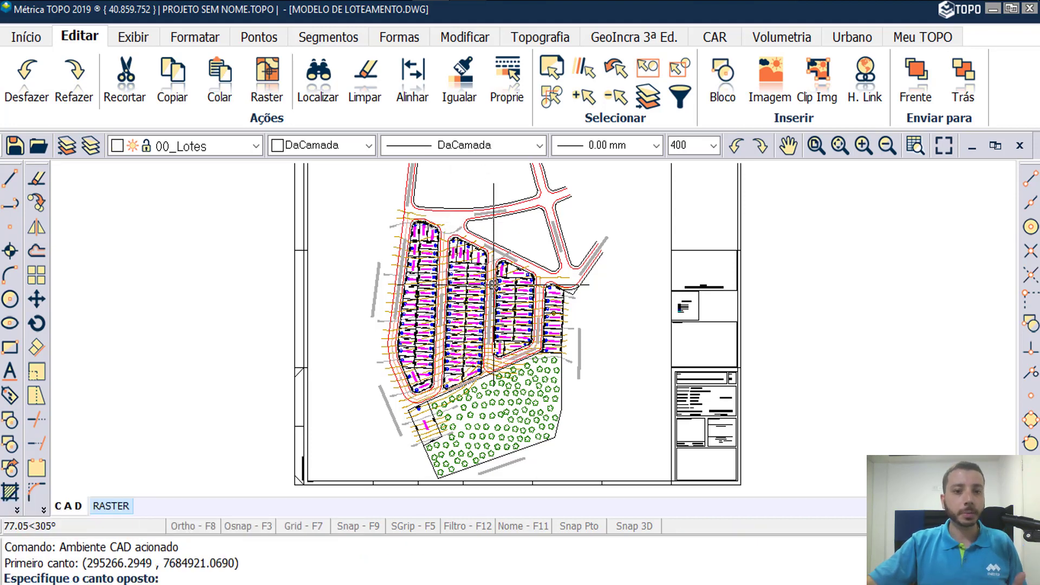
click(493, 285)
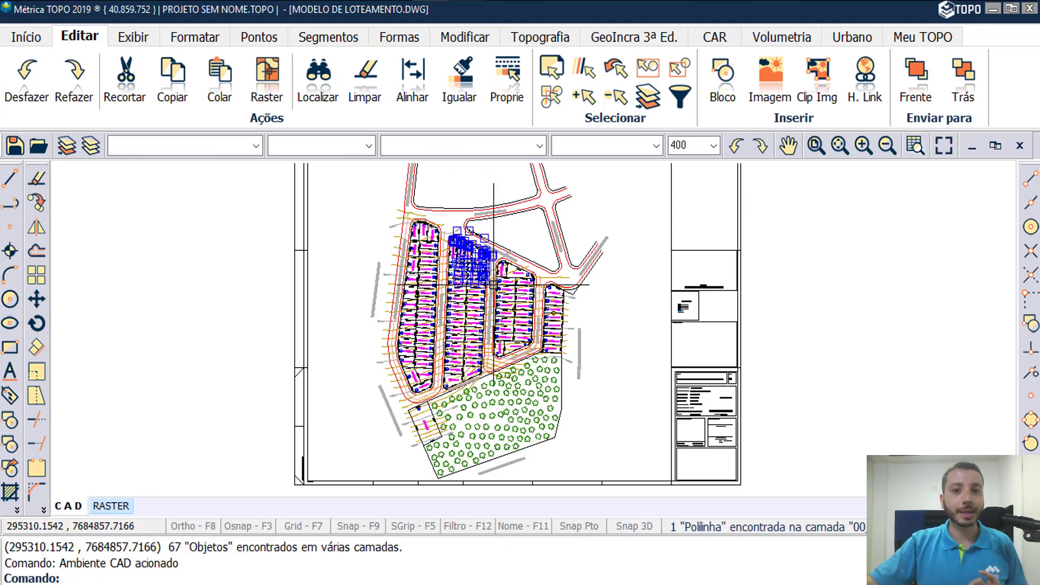
- Try to remove the area text of lot 32 in block B from the selection
scroll(494, 285, up, 5)
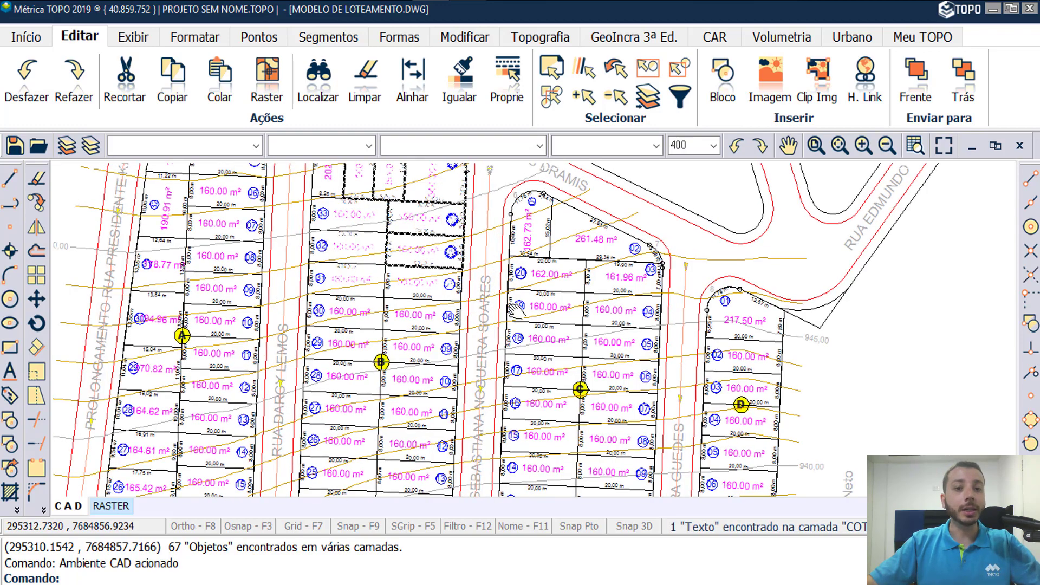
middle_drag(516, 310, 530, 333)
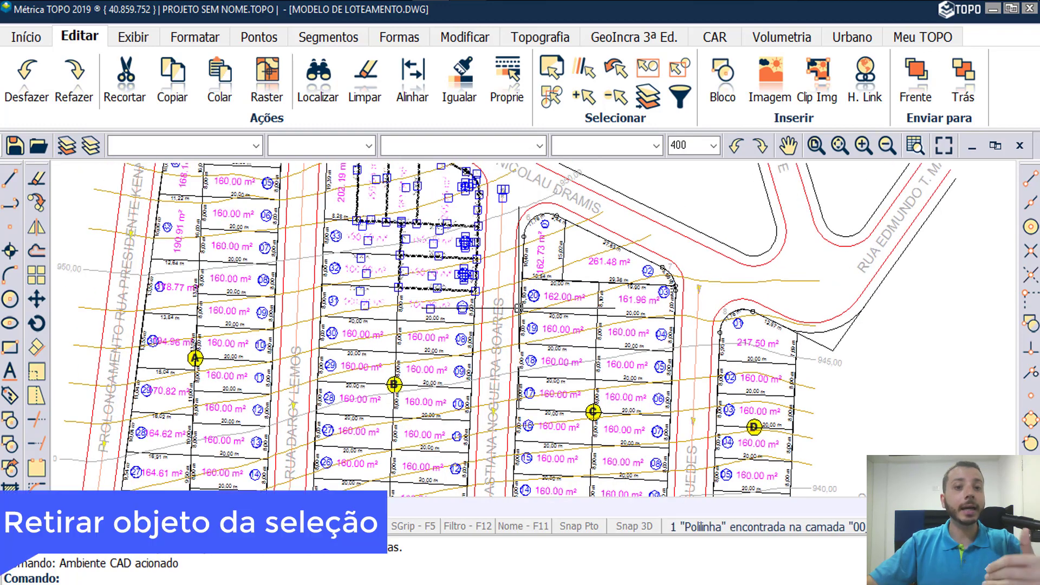
click(618, 102)
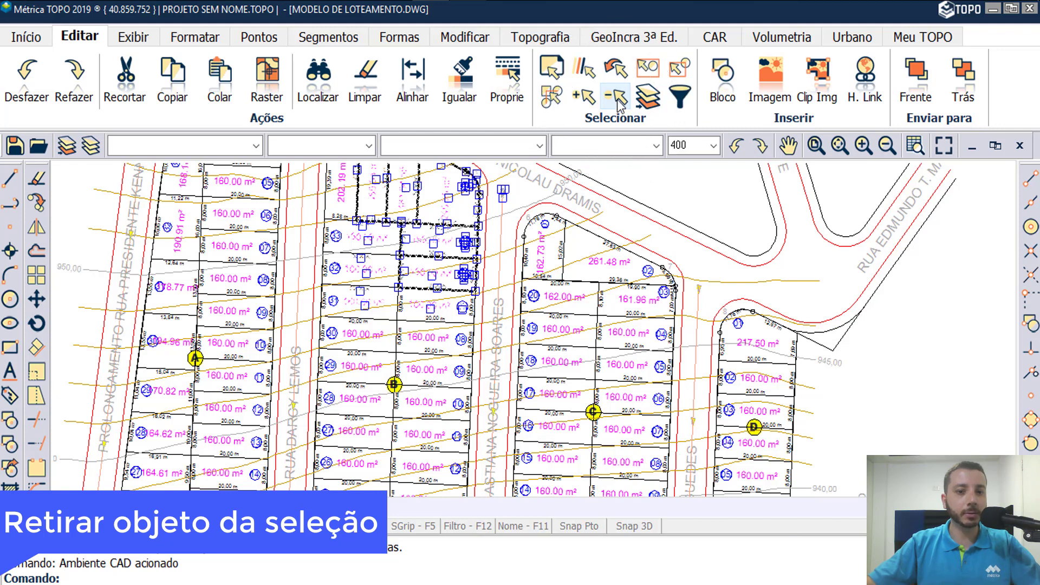
click(361, 258)
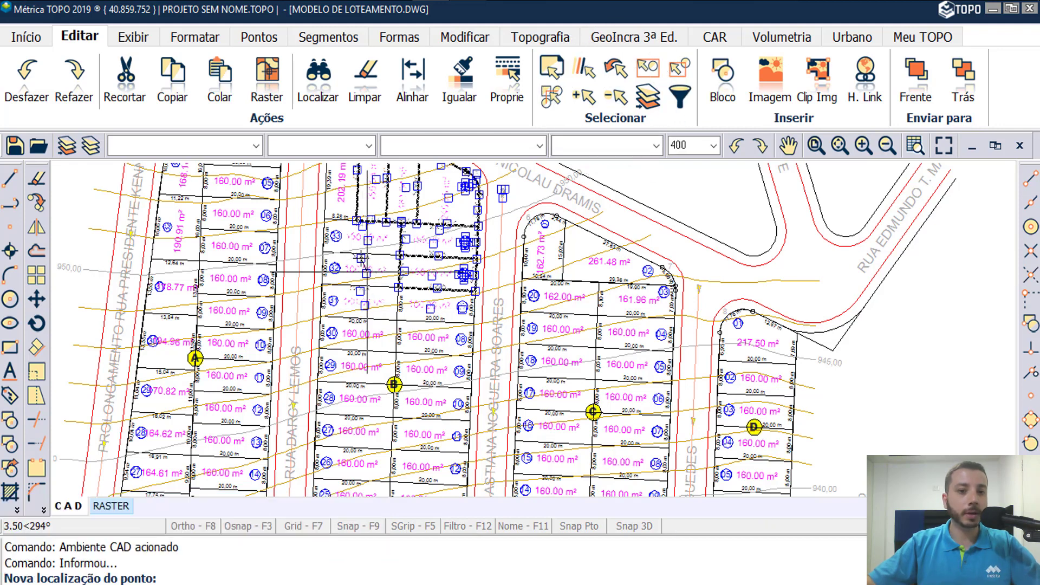
click(362, 291)
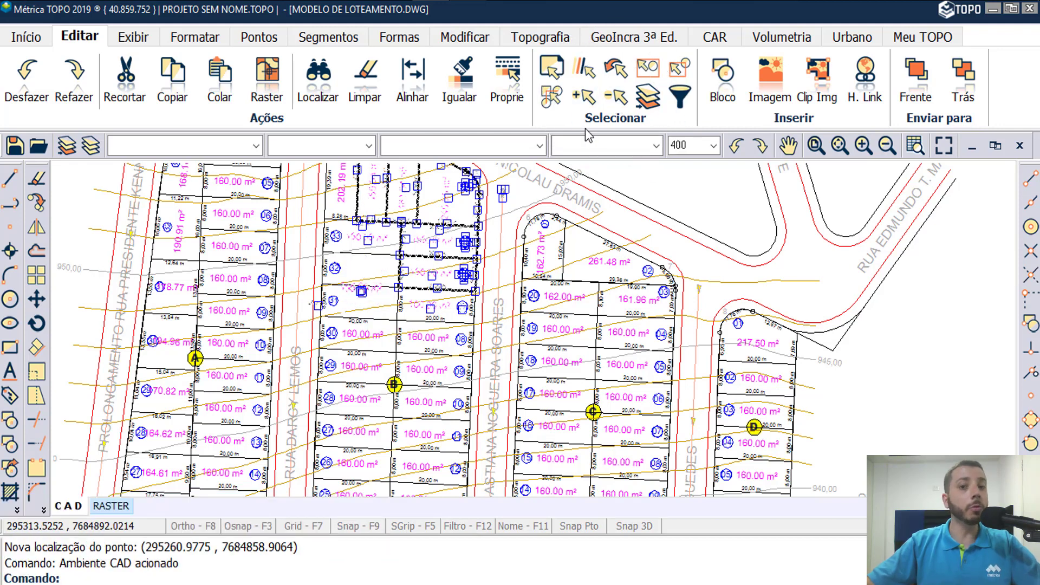
- Add the area texts of lots 30, 29, 08 and 09 and the outline of lot 29 in block B to the selection
click(587, 98)
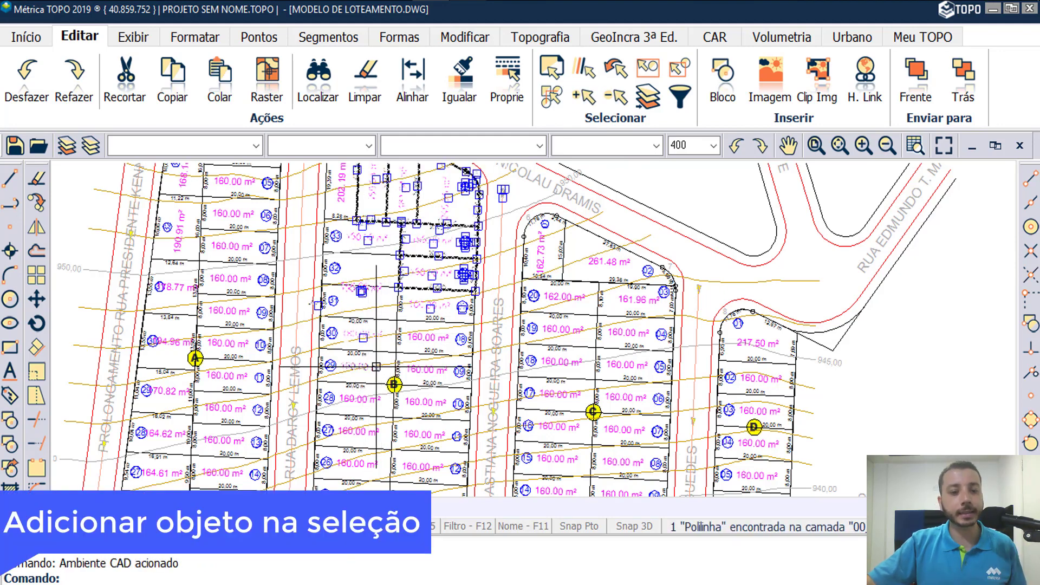
click(383, 367)
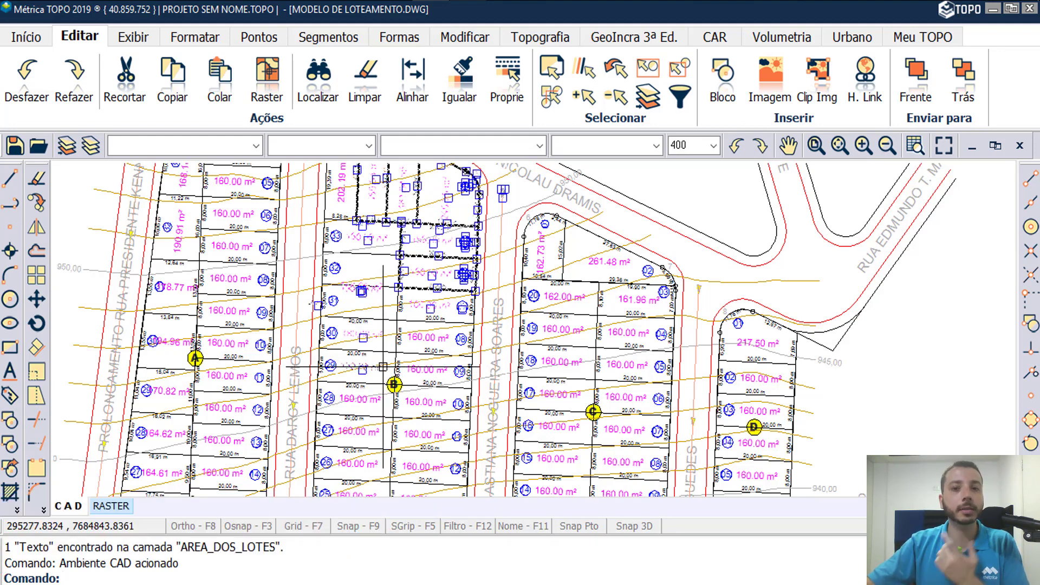
click(384, 367)
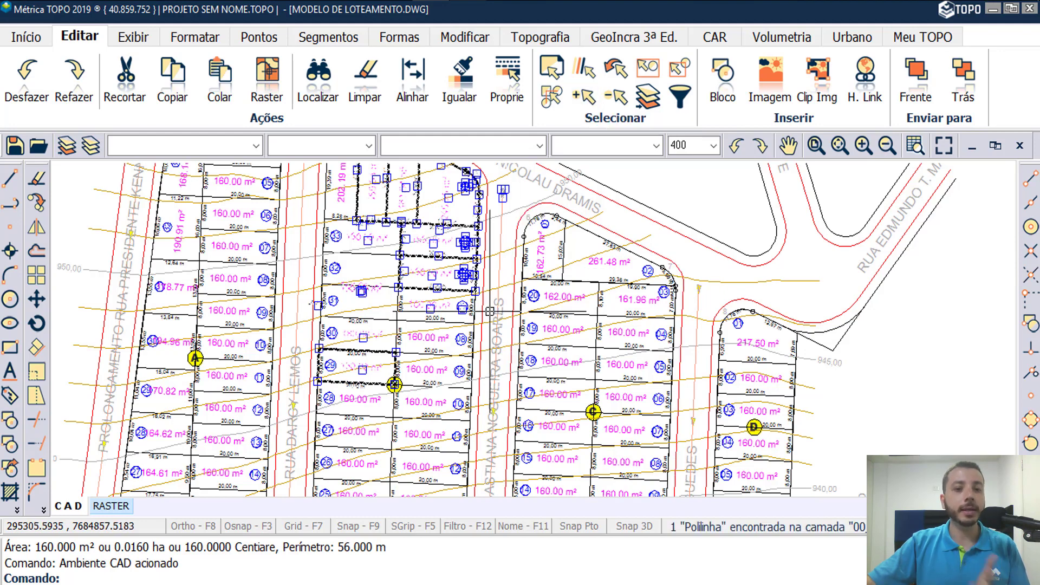
click(428, 369)
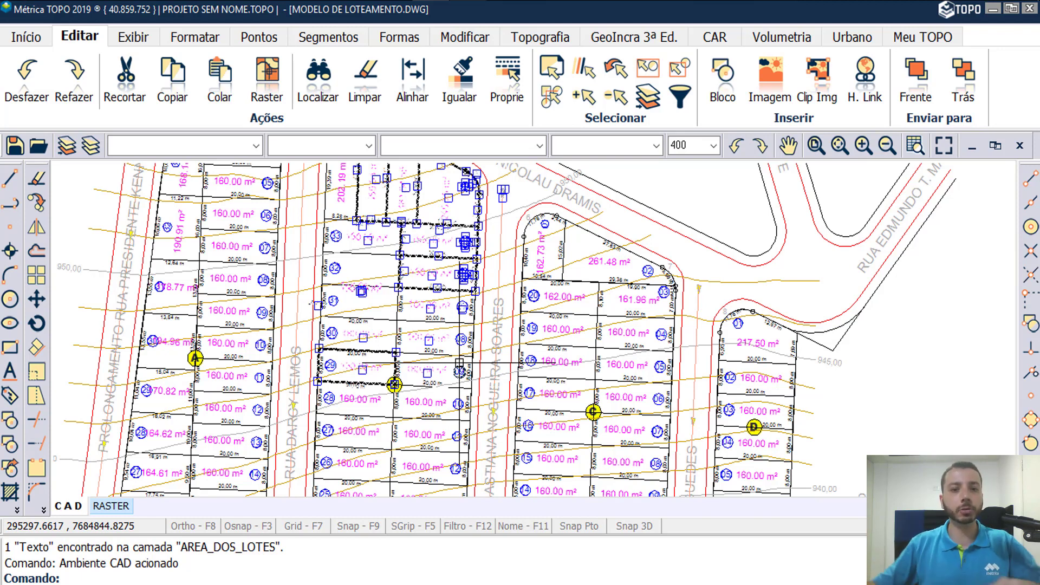
- Clear the selection and fence-select the objects crossed by a roughly horizontal line through all four lot blocks
scroll(473, 265, down, 3)
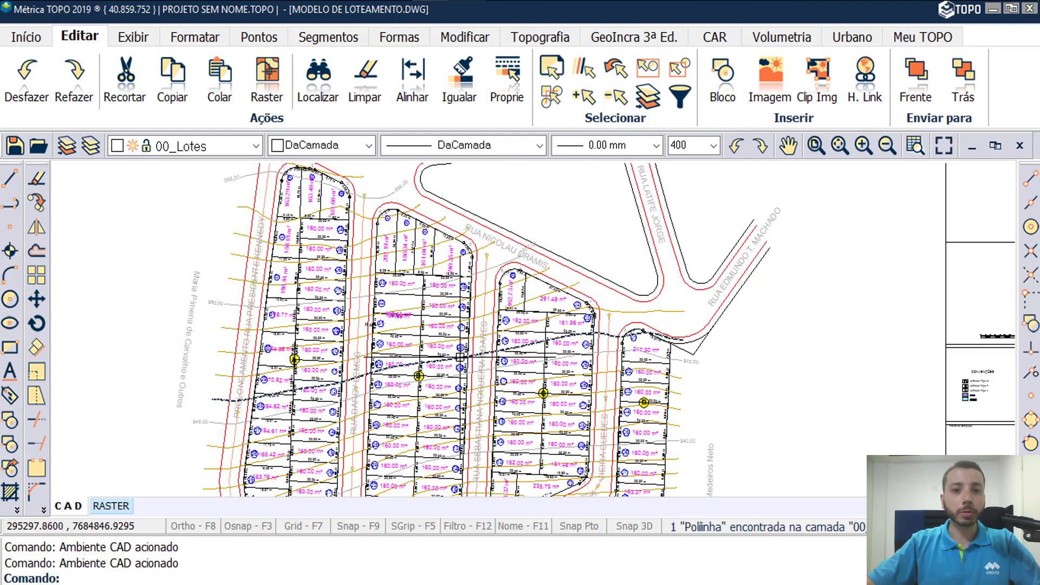
middle_drag(473, 265, 468, 198)
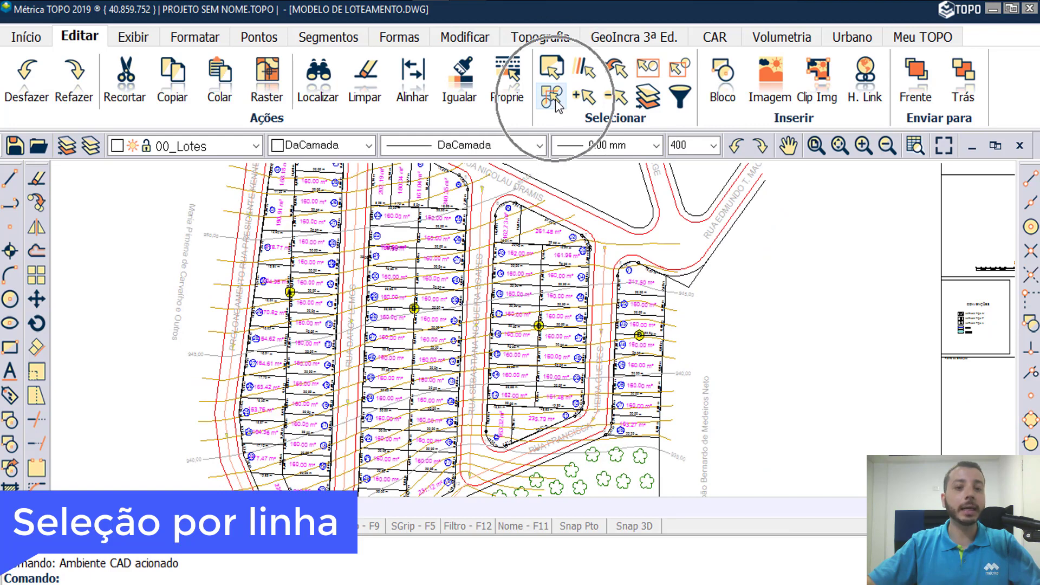
click(552, 96)
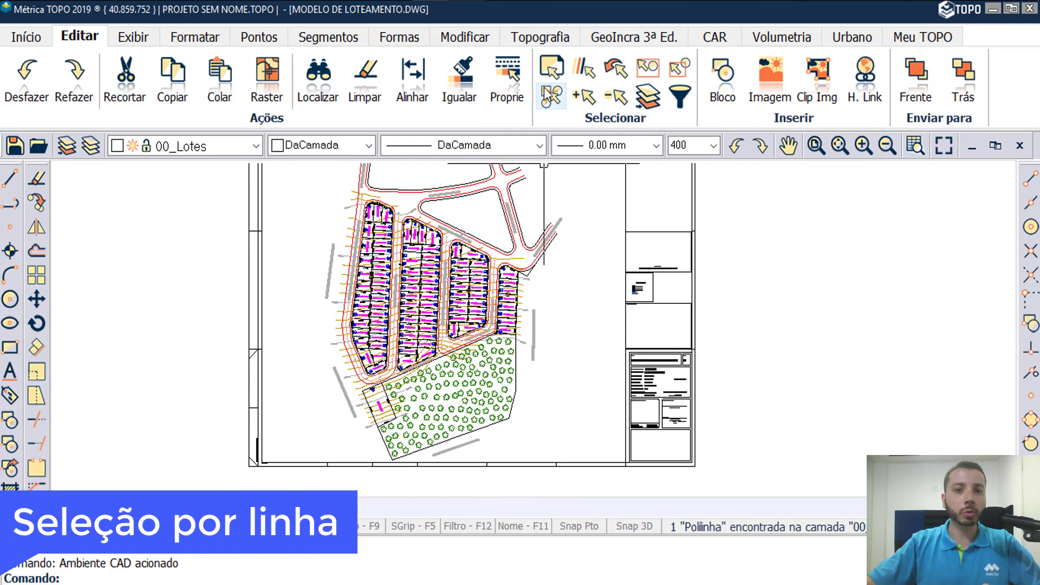
click(552, 96)
click(547, 301)
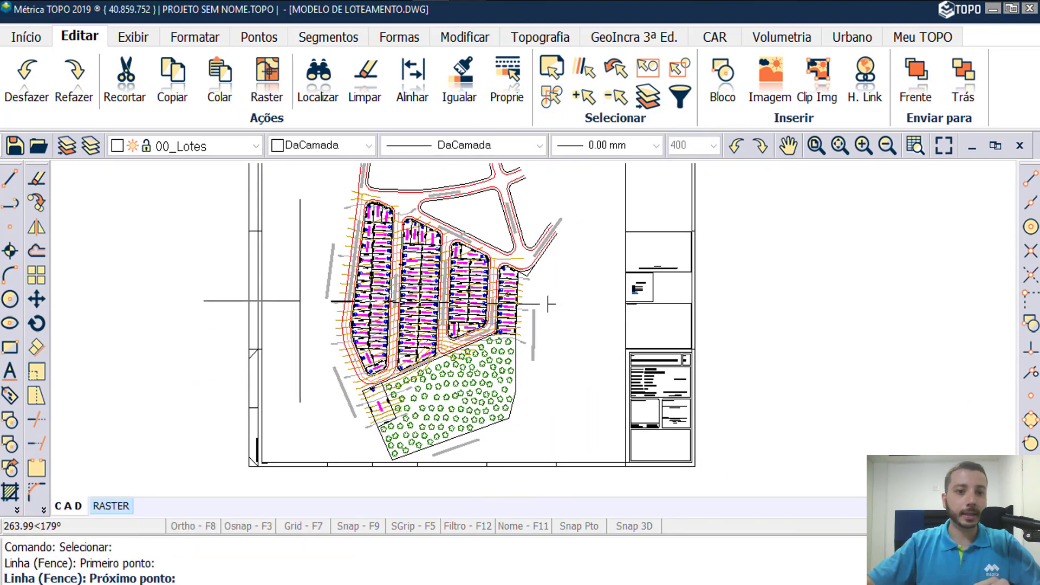
click(301, 301)
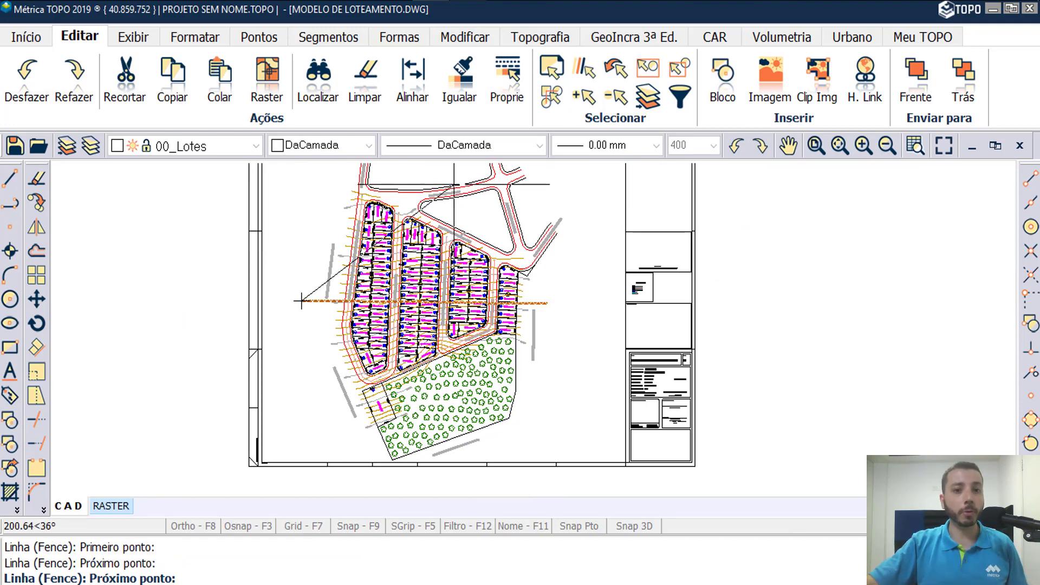
key(Return)
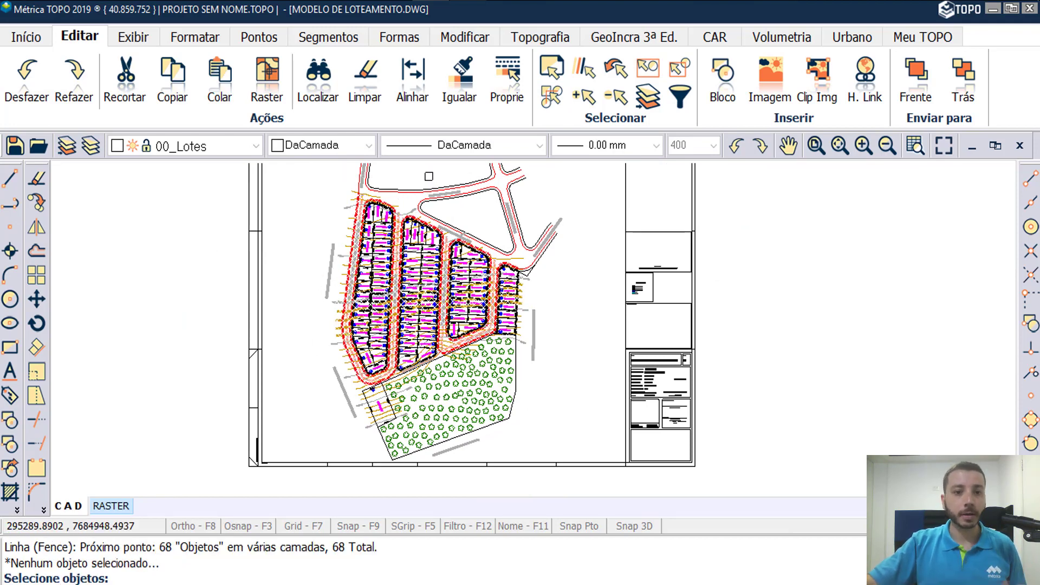
- Inspect the objects caught by the horizontal fence and clear the selection
scroll(408, 276, up, 3)
middle_drag(408, 276, 401, 343)
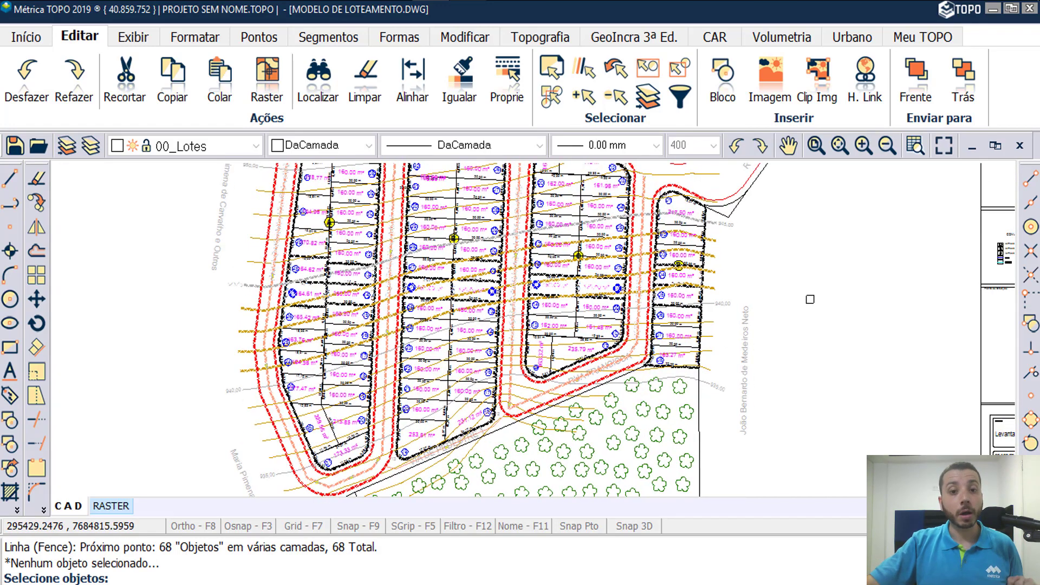
scroll(807, 325, down, 3)
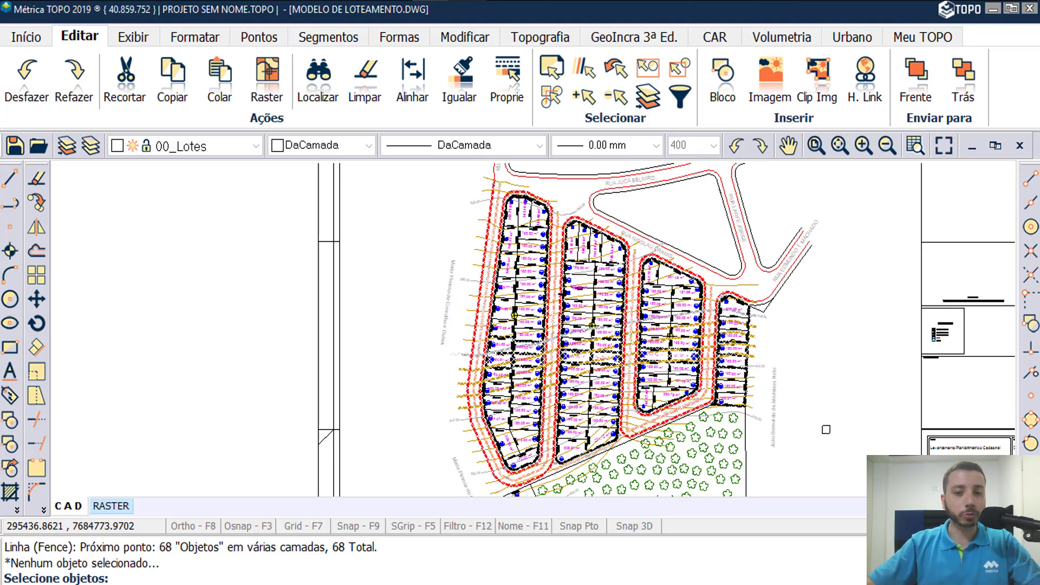
key(Escape)
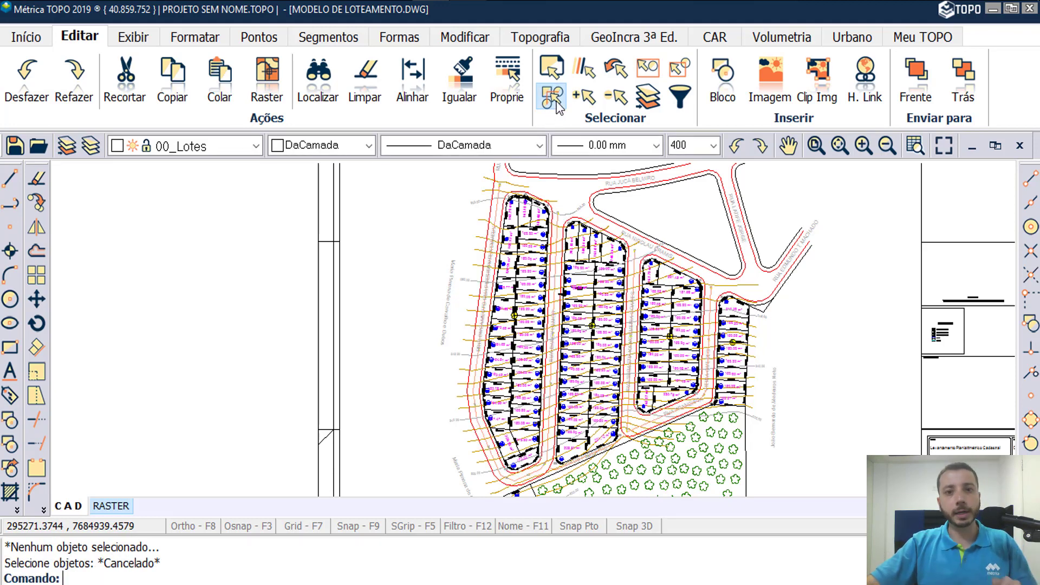
- Fence-select the objects crossed by a large triangular fence line around and across the four lot blocks, and clear the selection
click(557, 103)
click(801, 410)
click(386, 427)
click(593, 169)
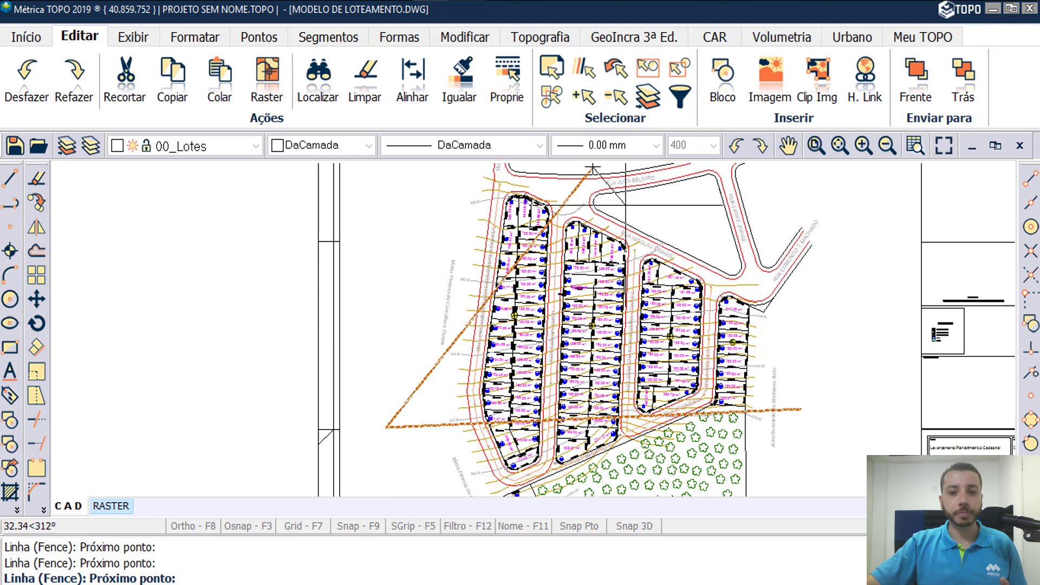
click(804, 409)
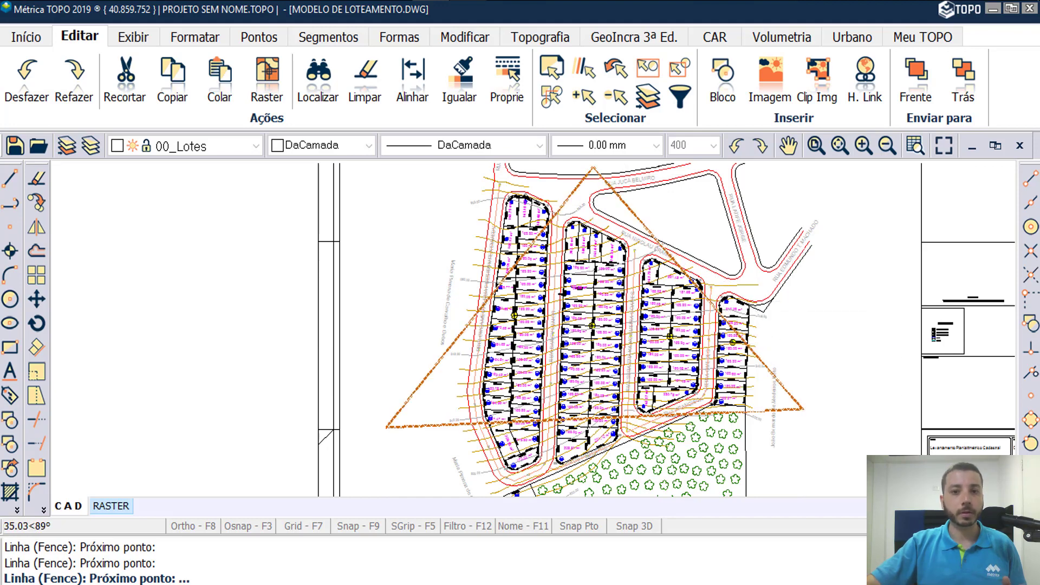
key(Return)
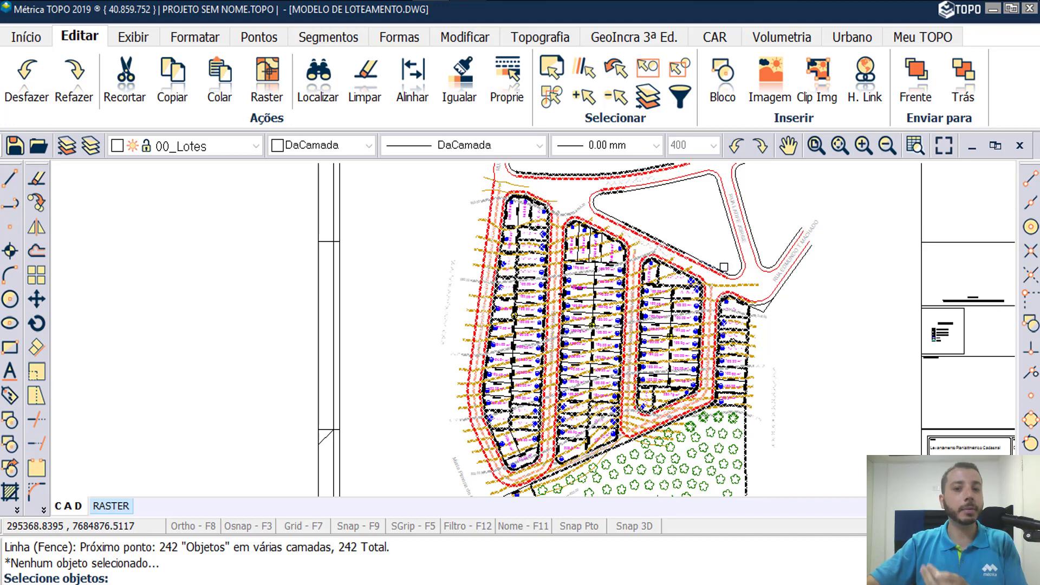
key(Escape)
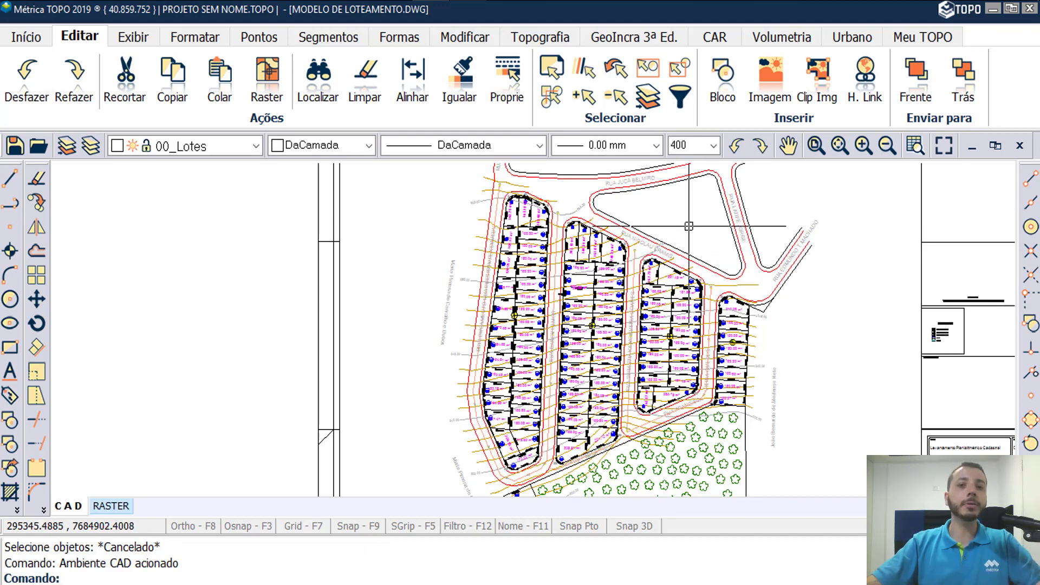
- Select all objects on the current layer 00_Lotes, inspect the highlighted lots and clear the selection
click(655, 112)
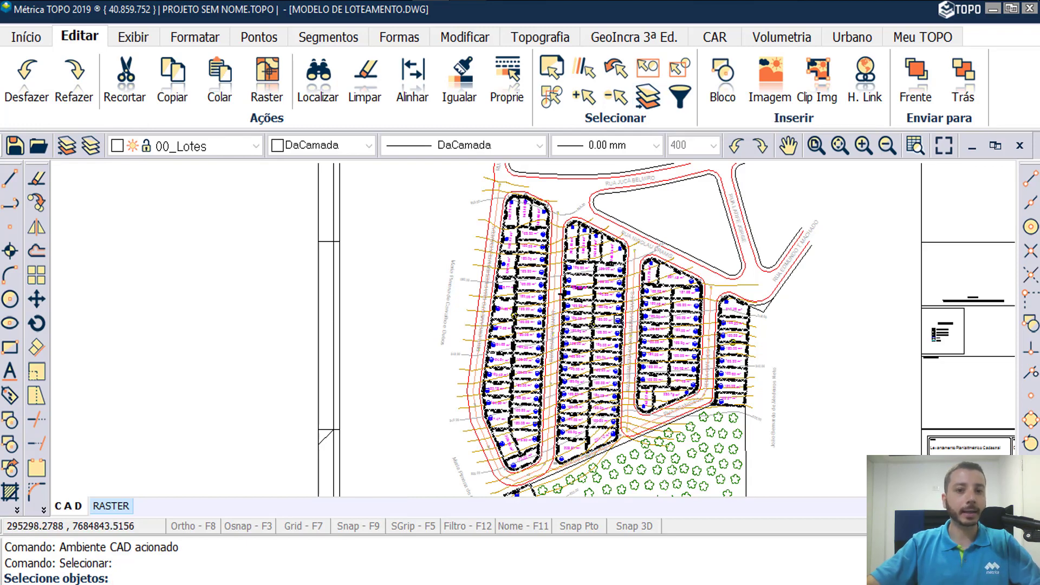
scroll(622, 259, up, 5)
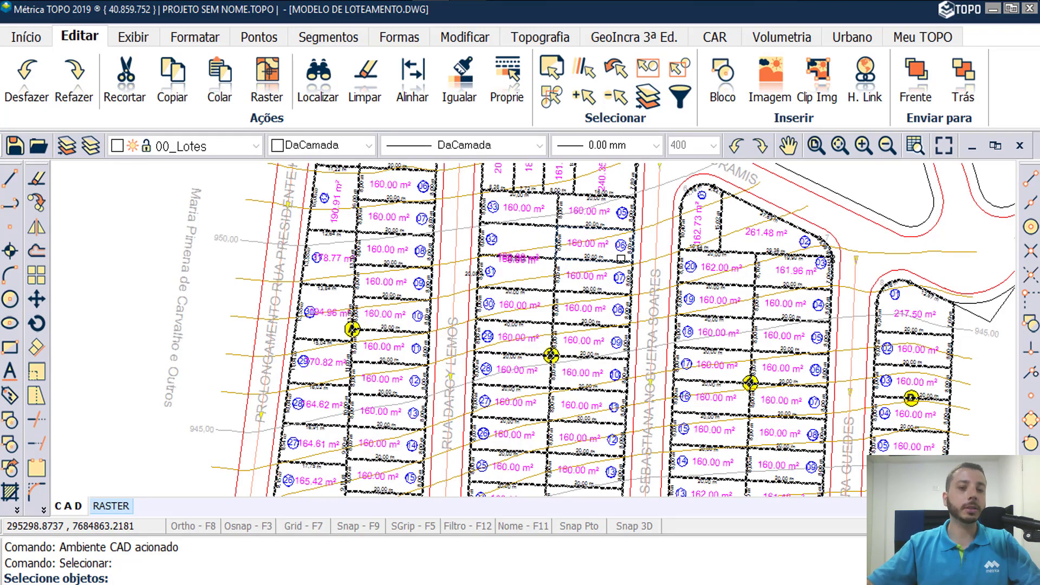
scroll(621, 259, down, 5)
key(Escape)
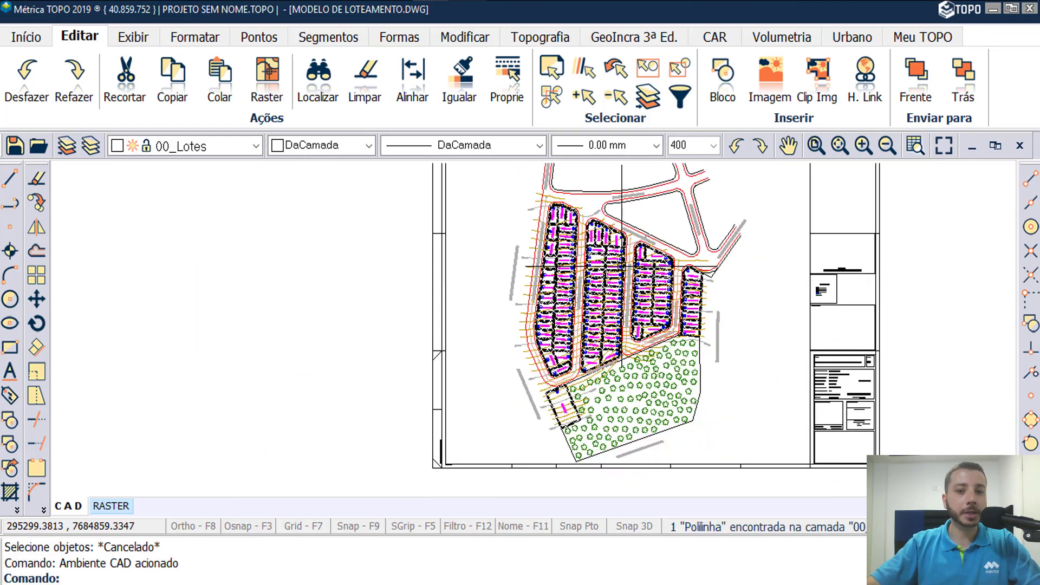
- Make 00_Eixo_das_Ruas the current layer
click(256, 146)
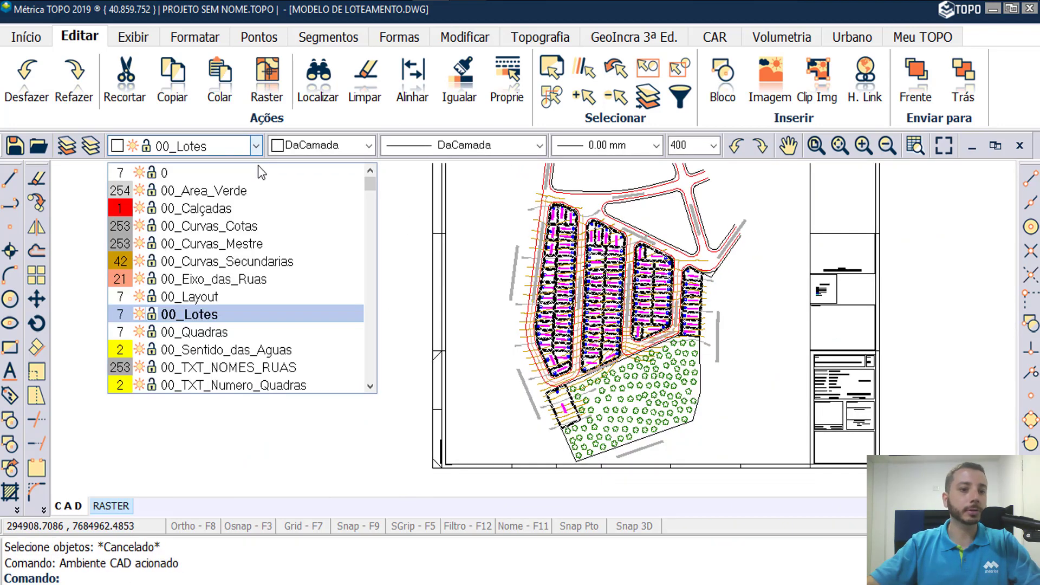
key(Down)
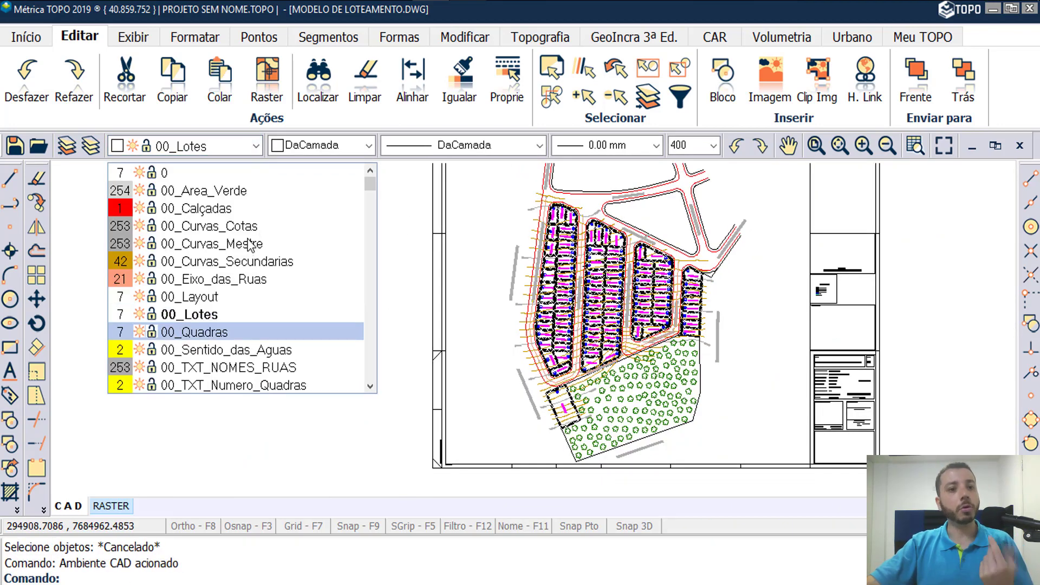
click(268, 280)
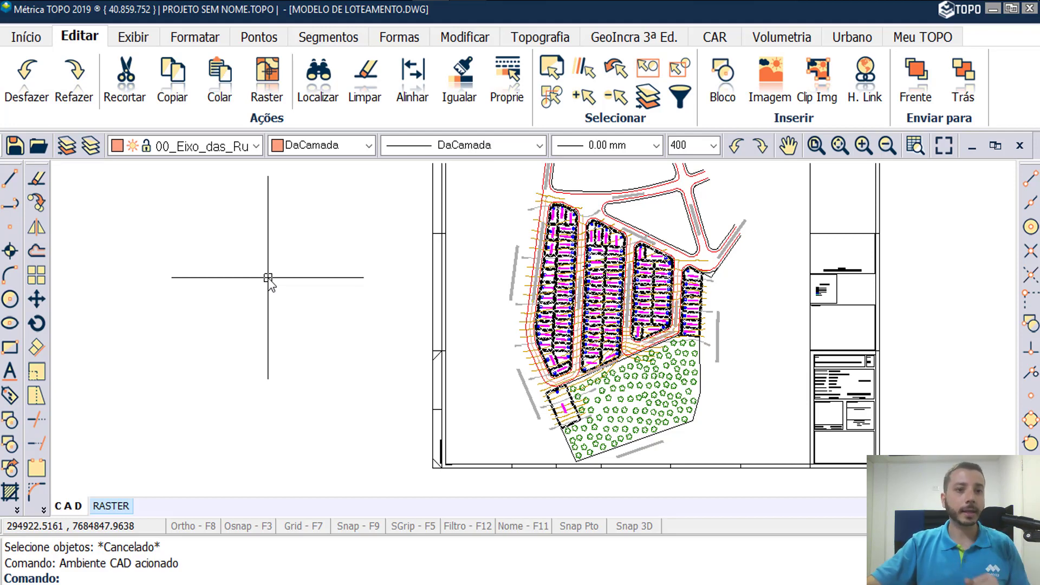
- Select all objects on the current street-axis layer, inspect the highlighted axes between the lot blocks and clear the selection
click(652, 103)
scroll(592, 172, up, 2)
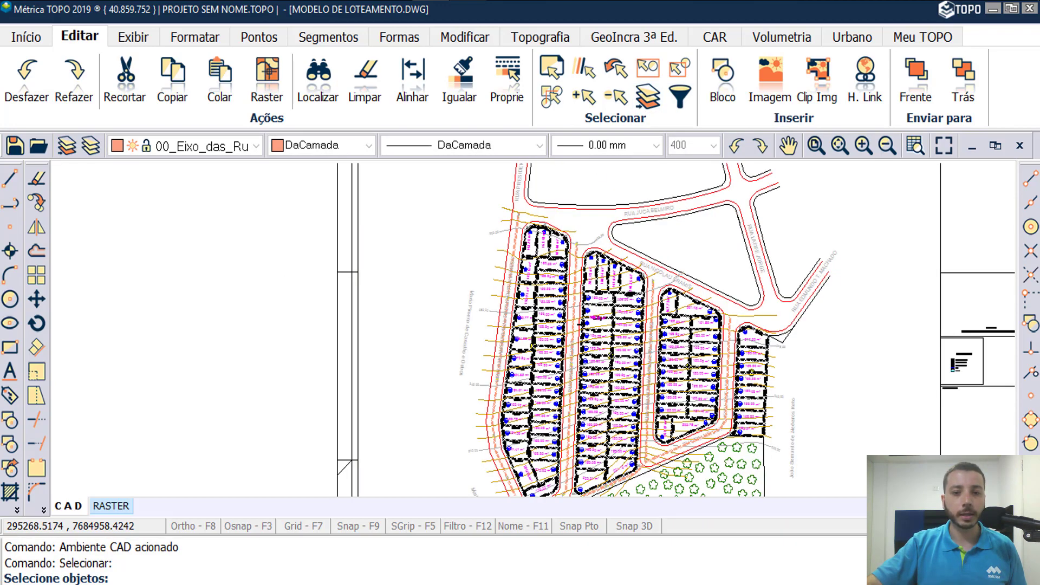
scroll(591, 169, up, 3)
middle_drag(587, 324, 582, 247)
click(563, 276)
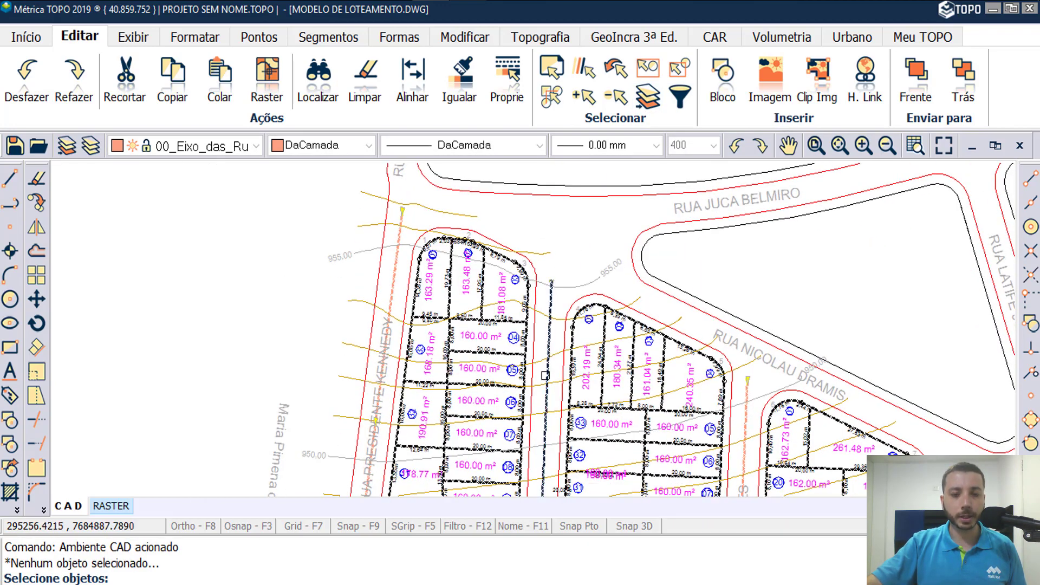
scroll(545, 376, down, 5)
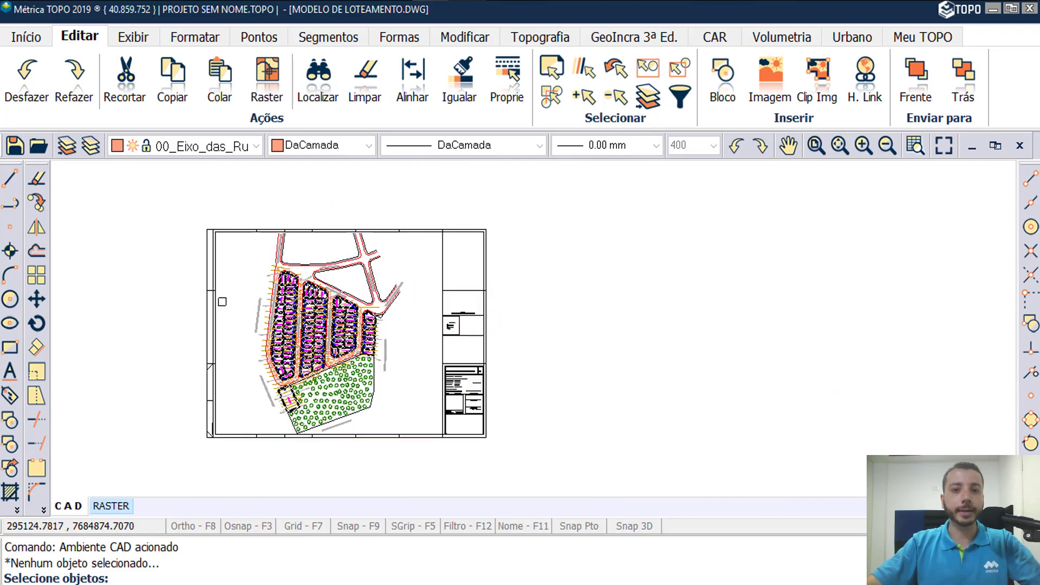
scroll(222, 302, up, 1)
key(Escape)
scroll(574, 255, down, 1)
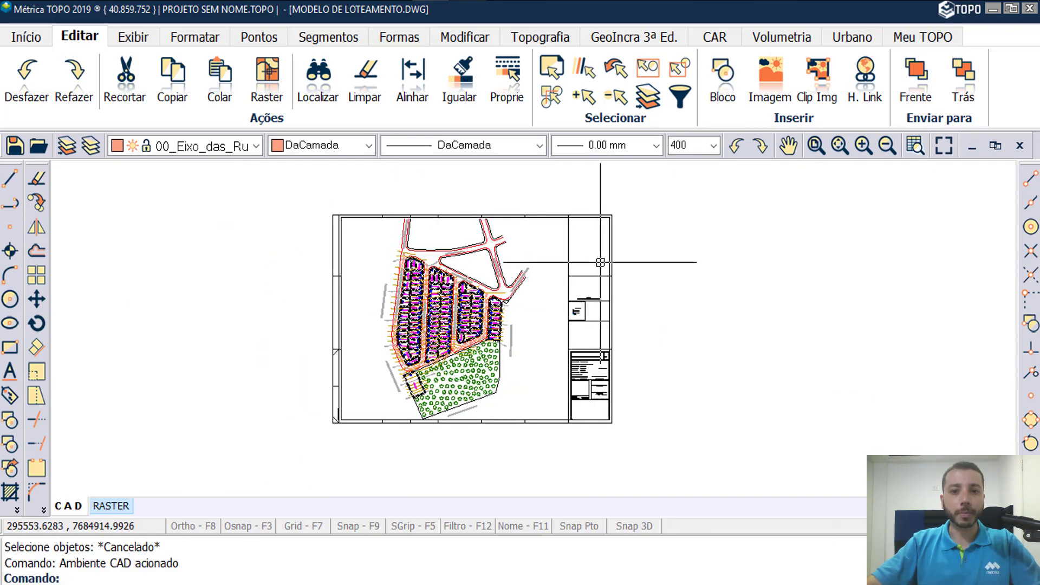
- Open the selection by property and review the criteria offered for points, symbols and general objects
click(681, 97)
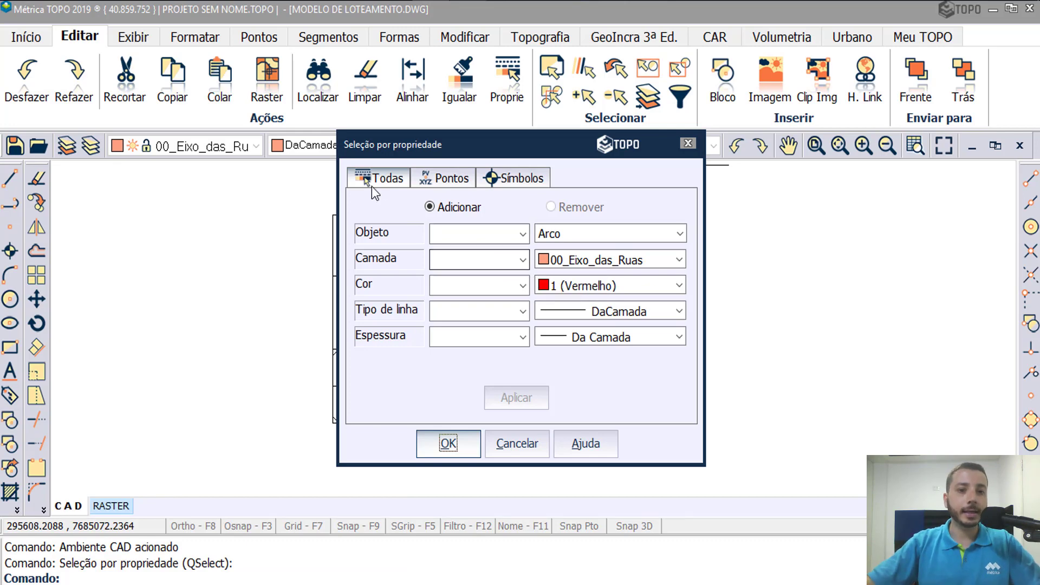
click(437, 180)
click(520, 178)
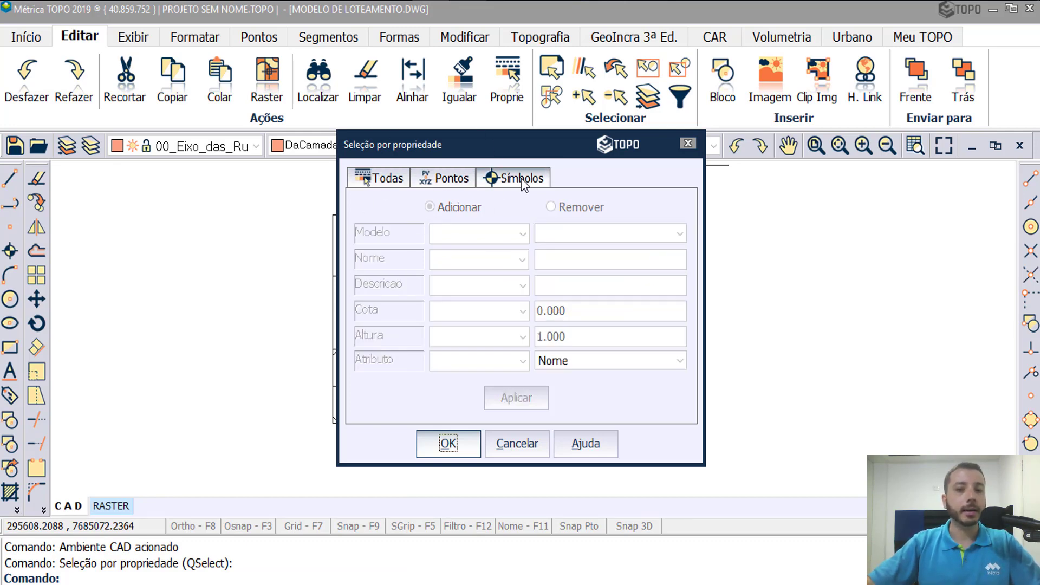
click(392, 180)
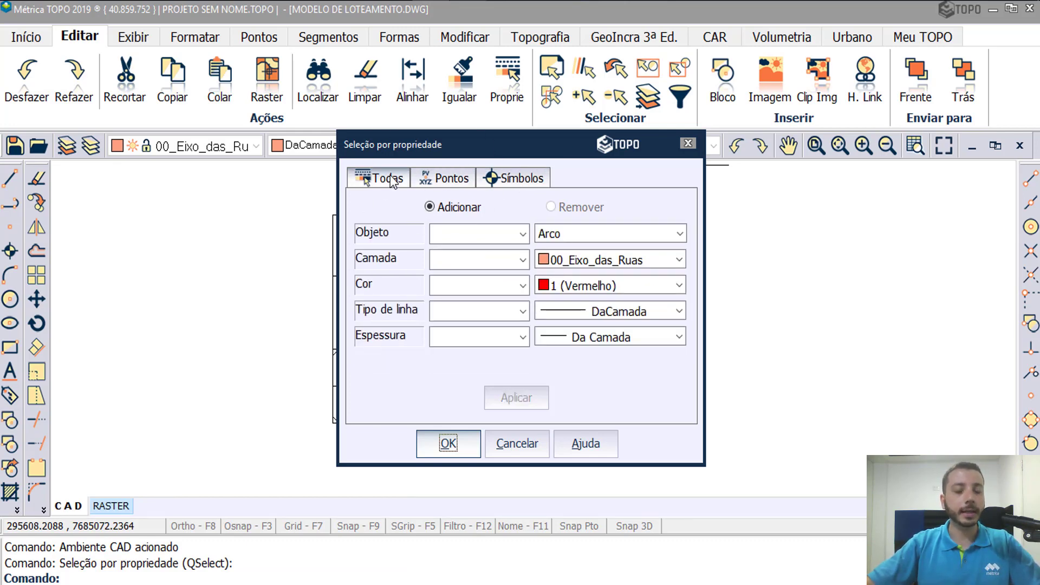
- Apply a property selection with Objeto = (Igual) Polilinha and Camada = (Igual) 00_Eixo_das_Ruas
click(524, 235)
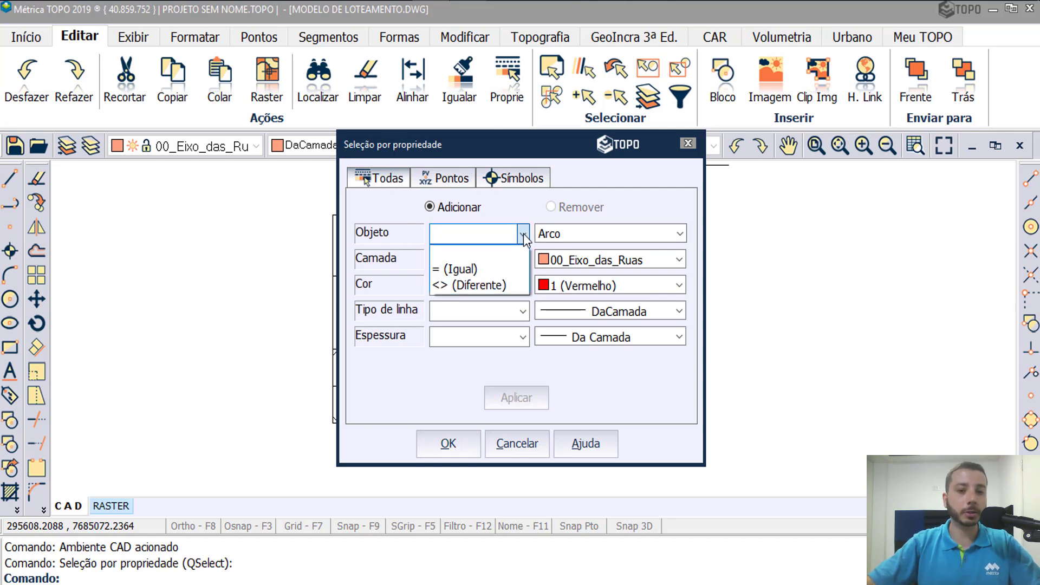
click(505, 269)
click(623, 234)
click(623, 331)
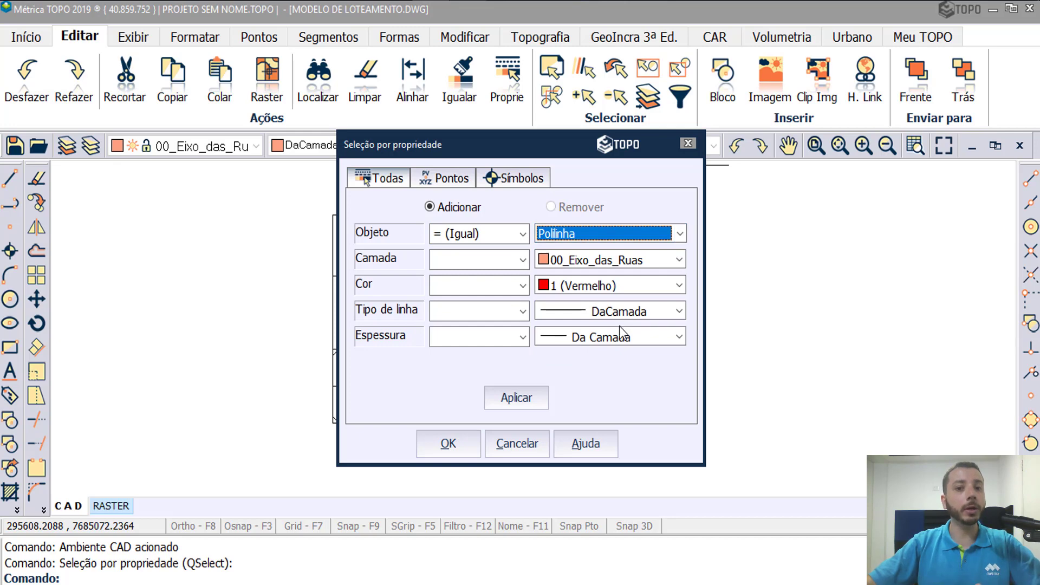
click(523, 260)
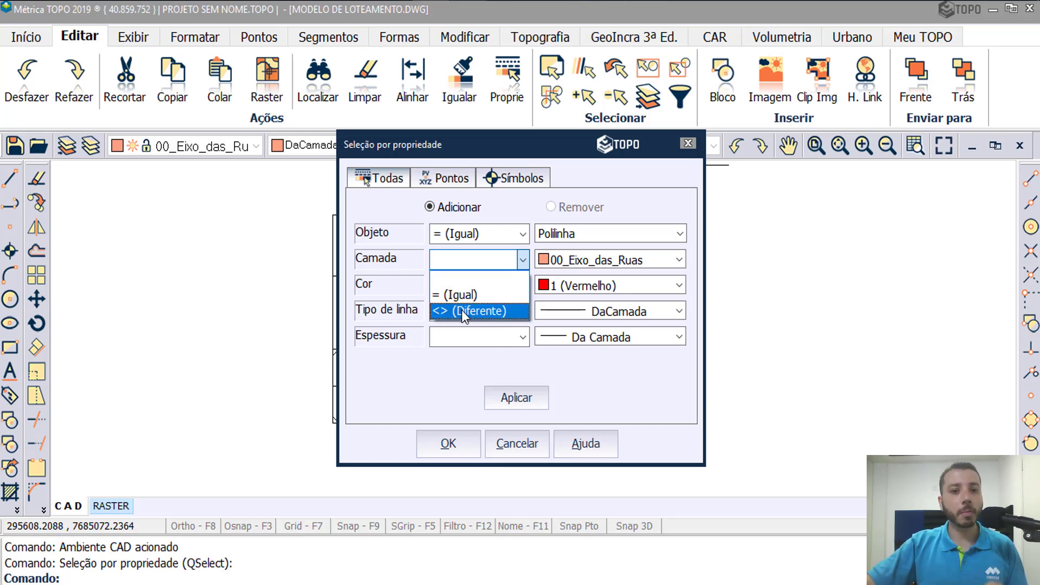
click(467, 297)
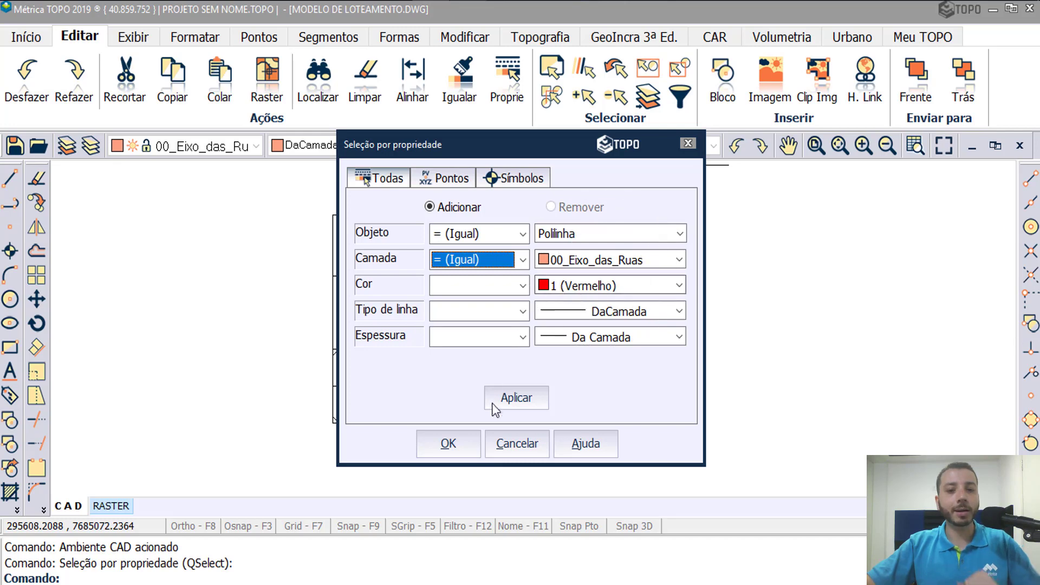
click(516, 398)
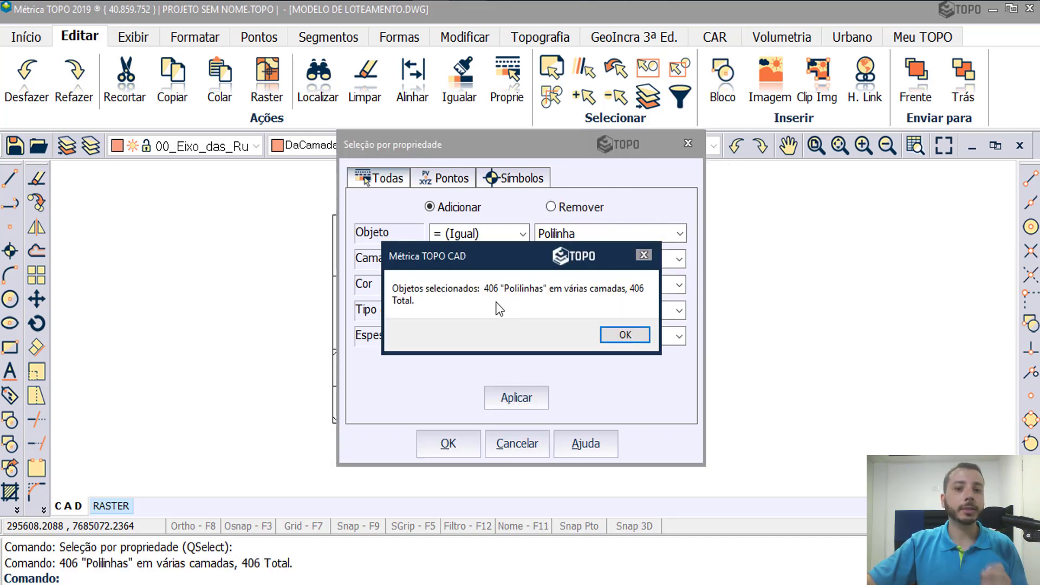
click(618, 335)
- Examine the colour operators and the point and symbol criteria, trying = (Igual) for the point name, and cancel the property selection
click(523, 285)
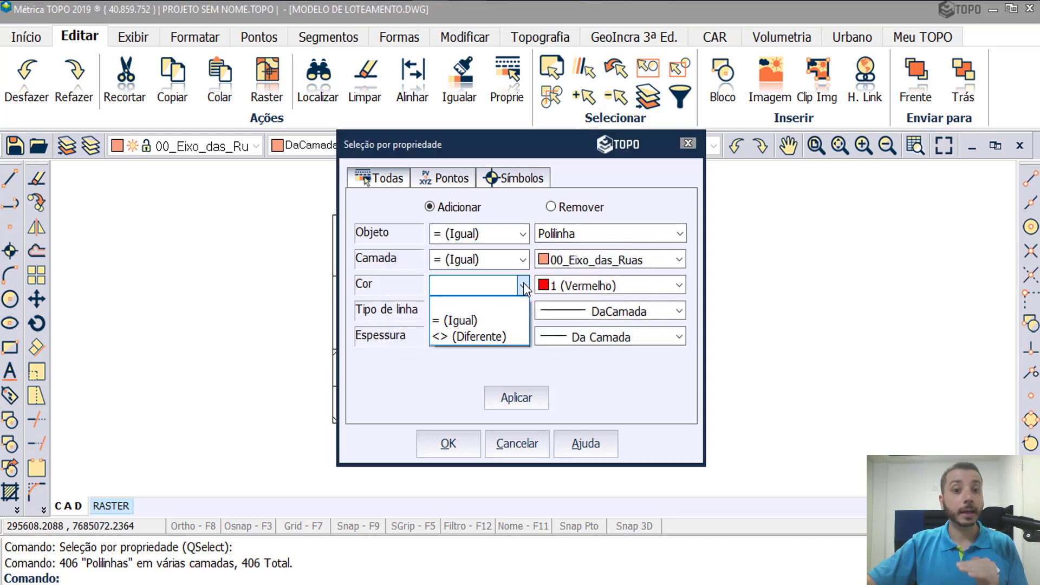
click(521, 304)
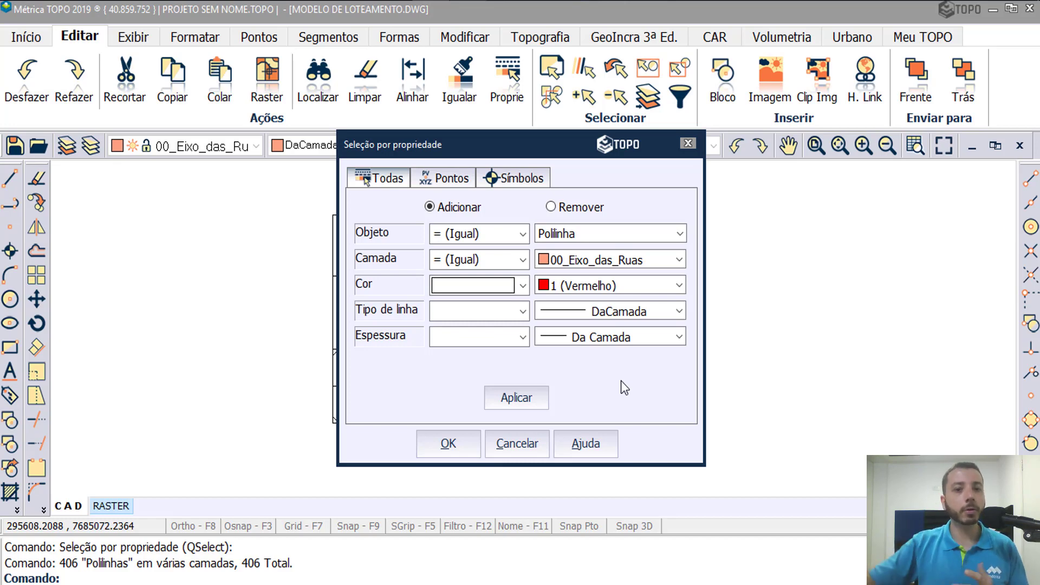
click(458, 179)
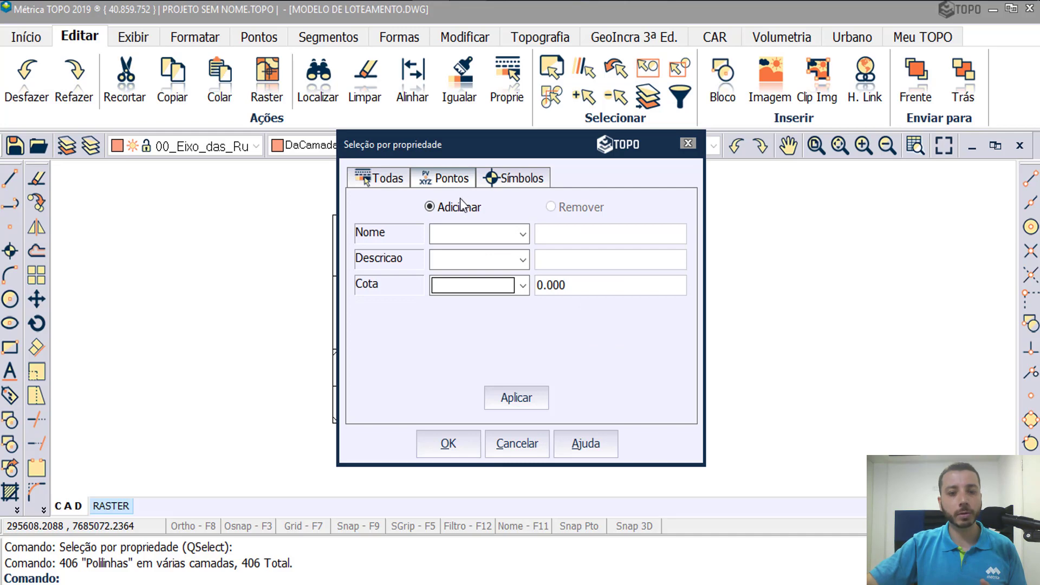
click(523, 234)
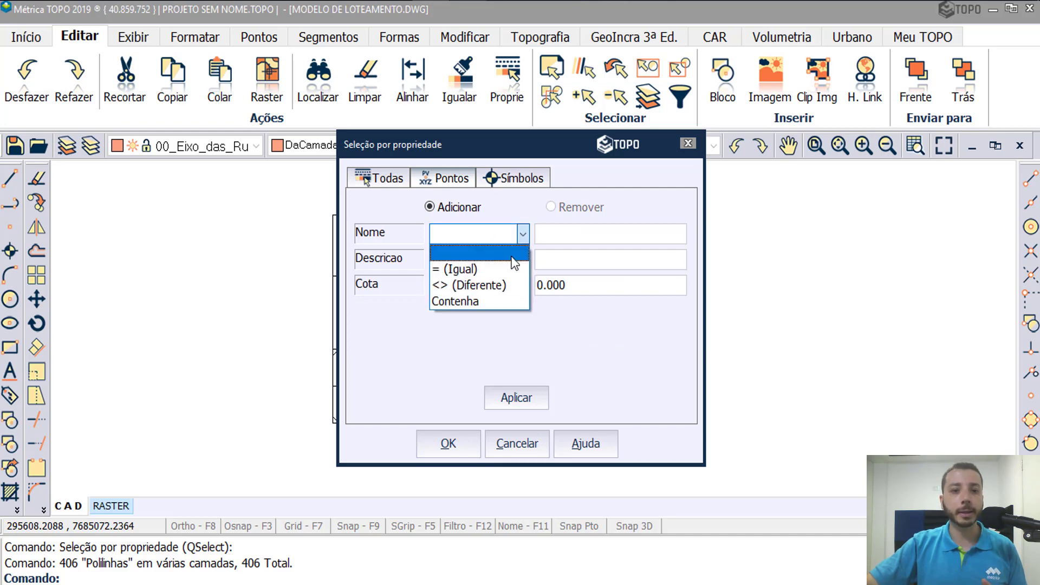
click(506, 269)
click(558, 233)
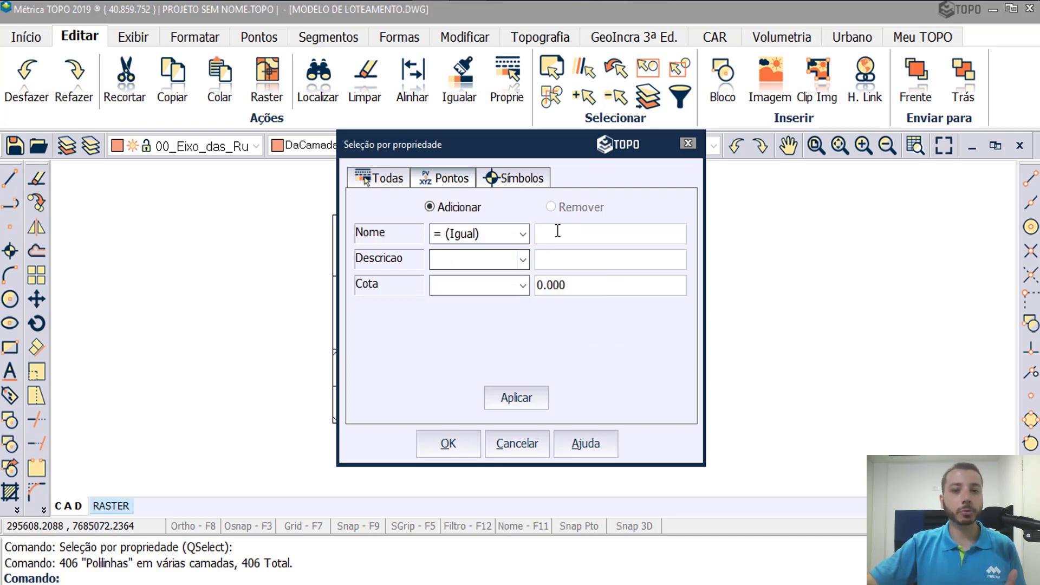
click(520, 181)
click(538, 446)
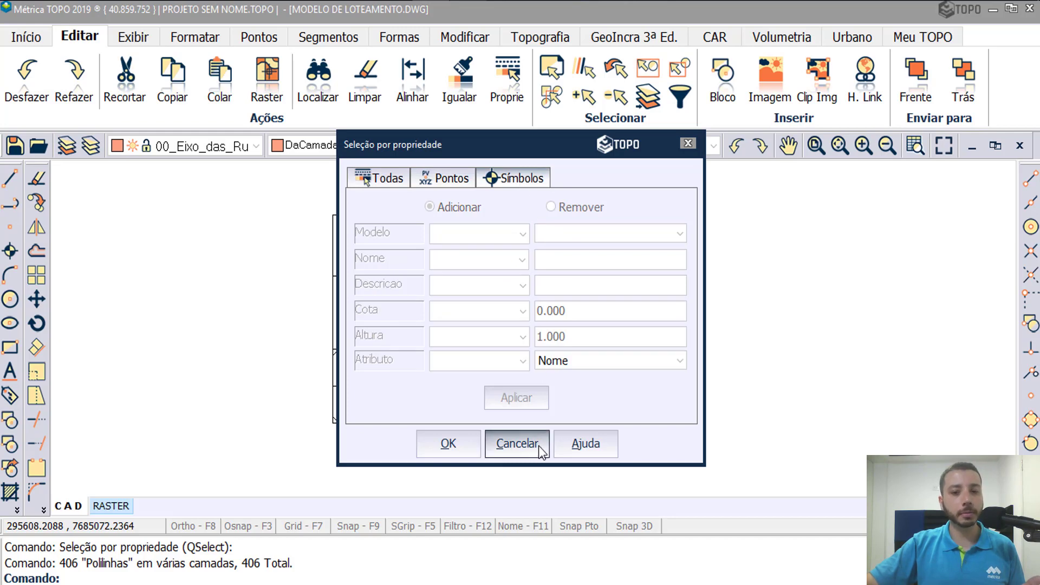
- Select the last created object in the drawing and clear the selection
click(584, 77)
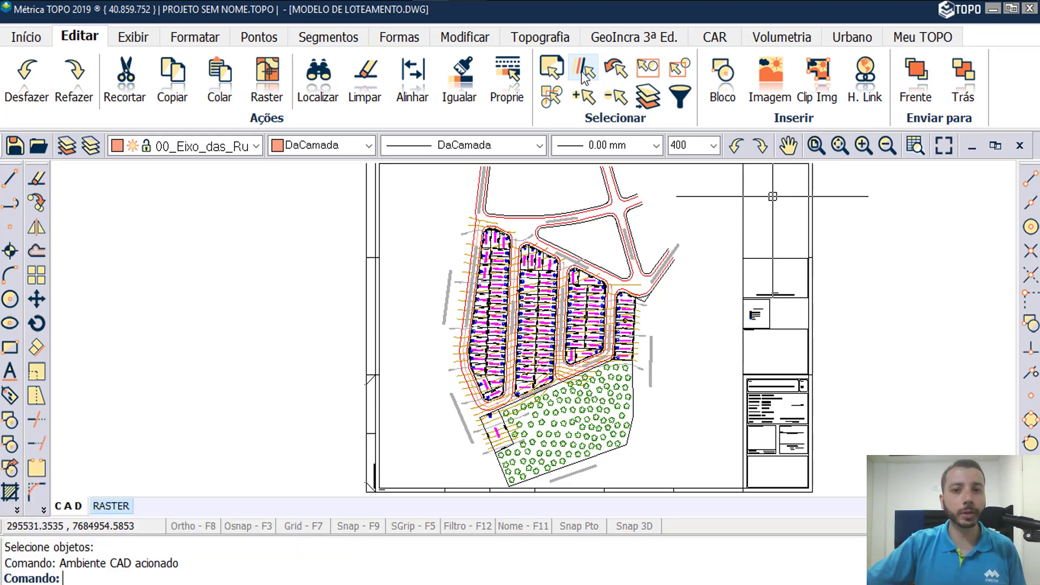
click(584, 78)
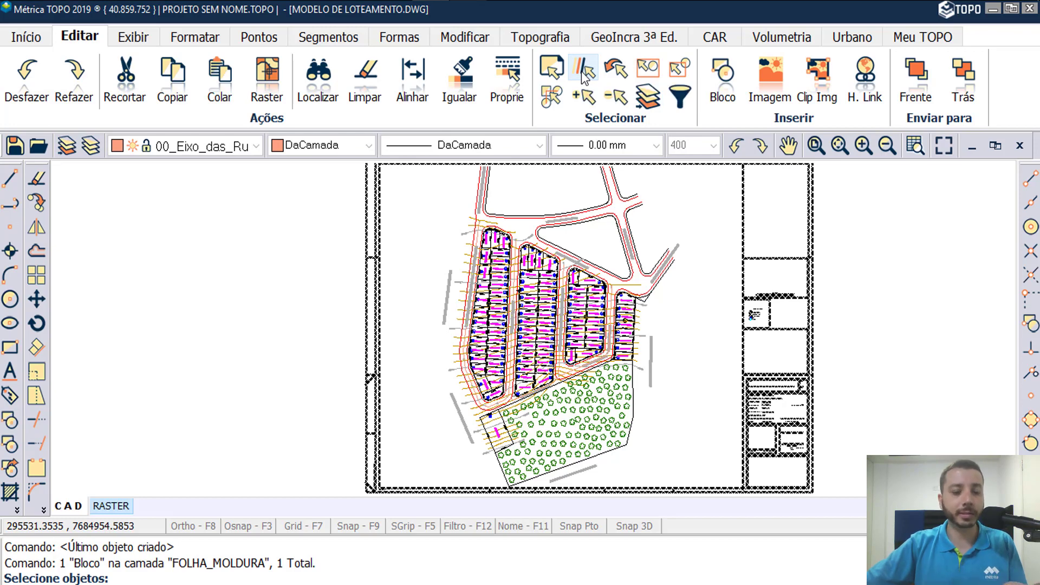
scroll(395, 281, down, 2)
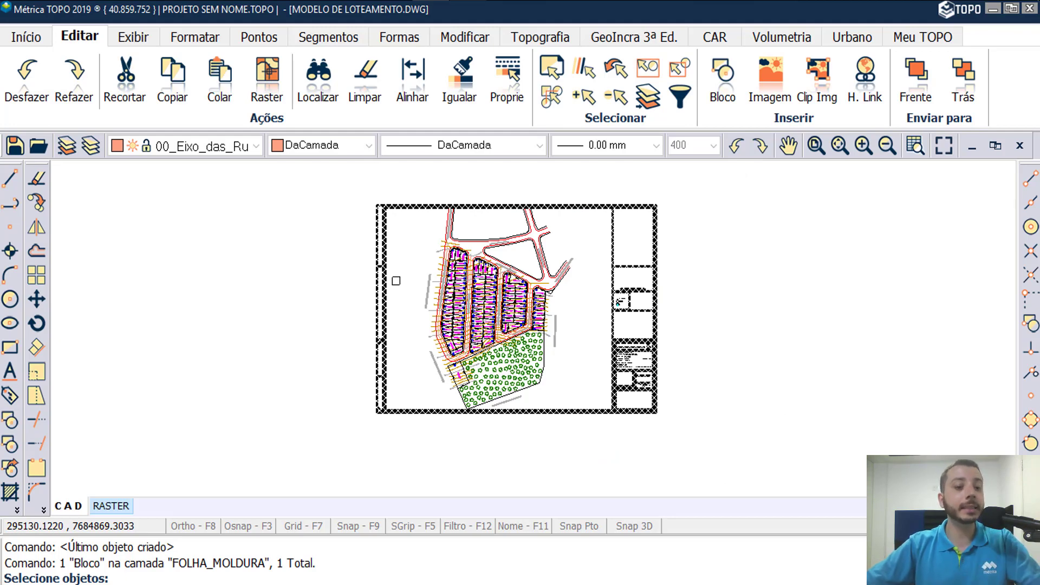
key(Escape)
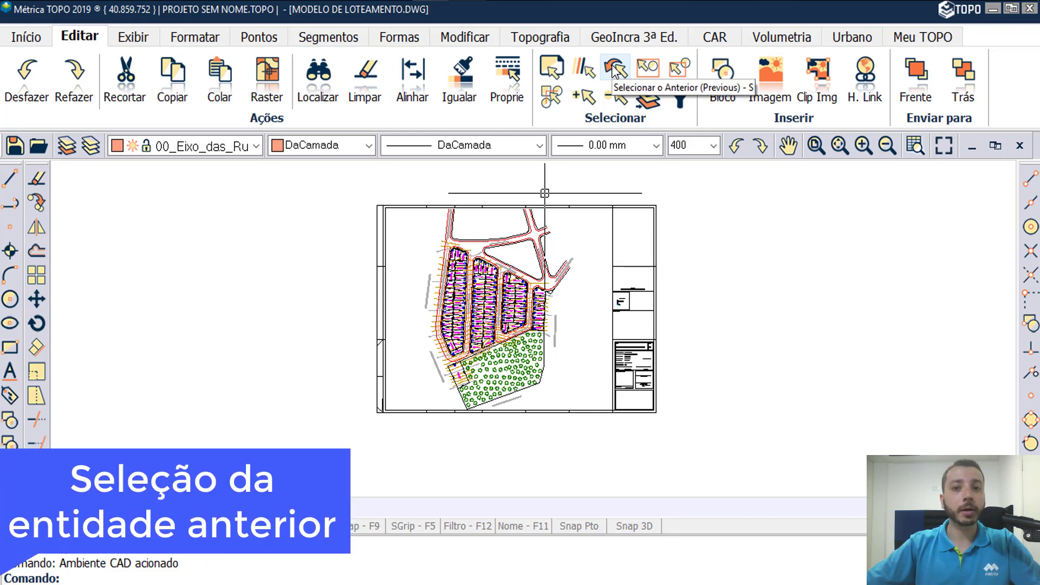
- Reselect the previous selection set with the Previous selection method
click(615, 69)
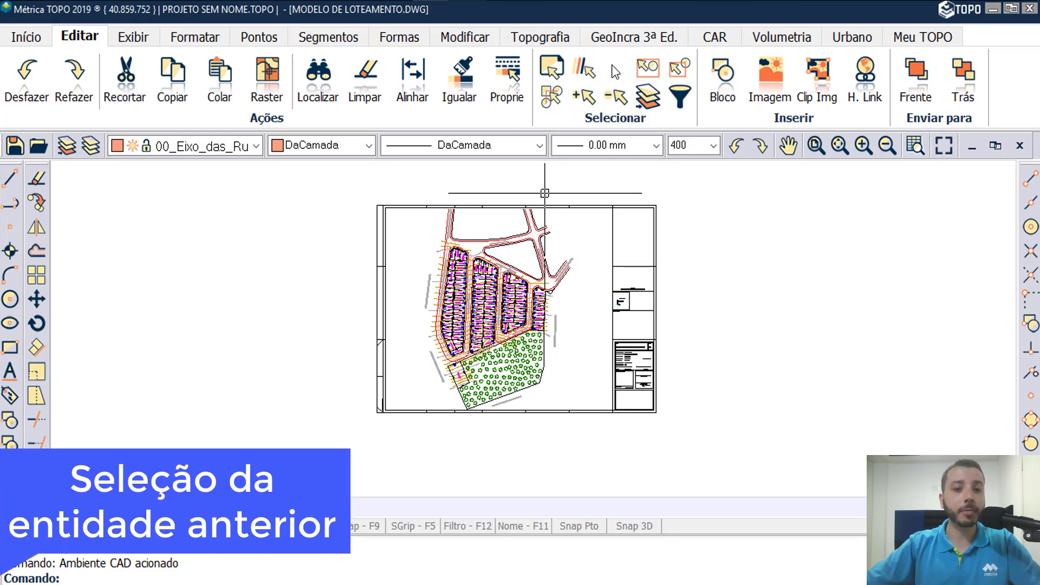